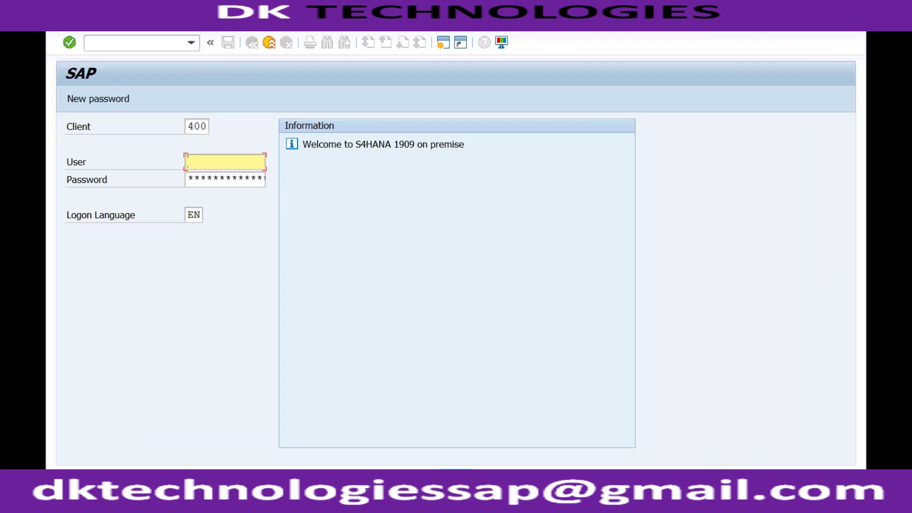
- Log on to client 400 with the saved user name and the account password
key("Down")
key("Down")
key("Return")
key("Tab")
type("***********")
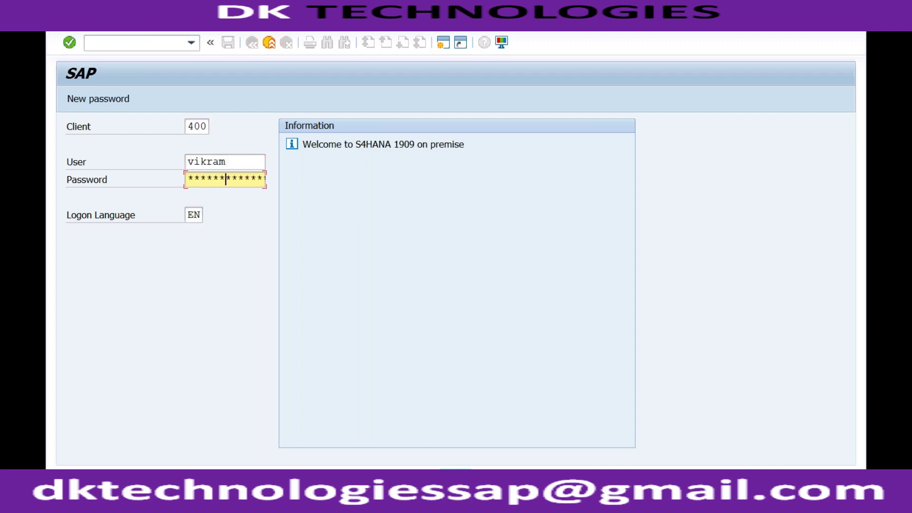
key("Return")
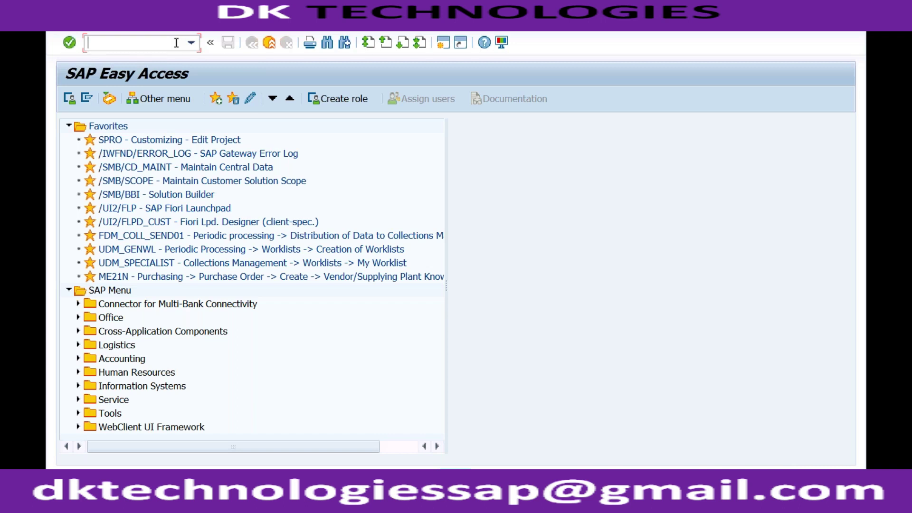
- Run transaction FK01 to bring up vendor creation, and switch to the Business Partner transaction BP
type("fk01")
key("Return")
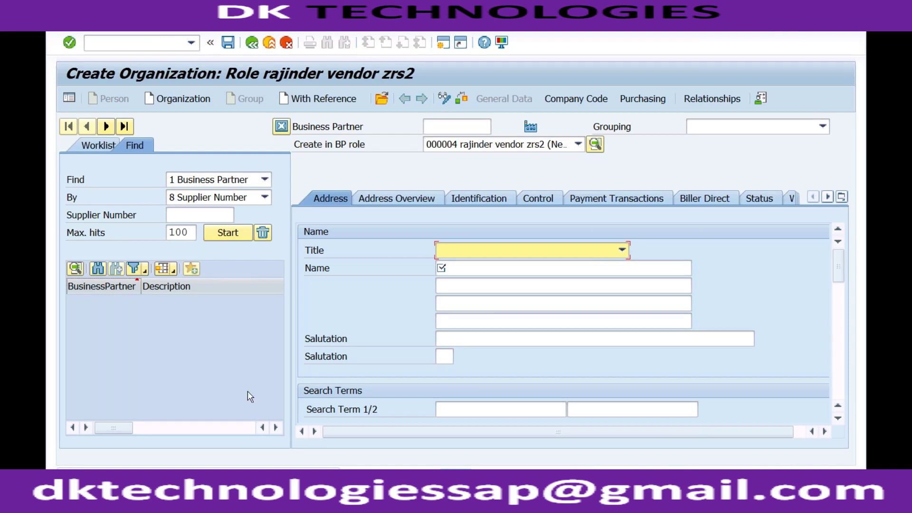
left_click(167, 44)
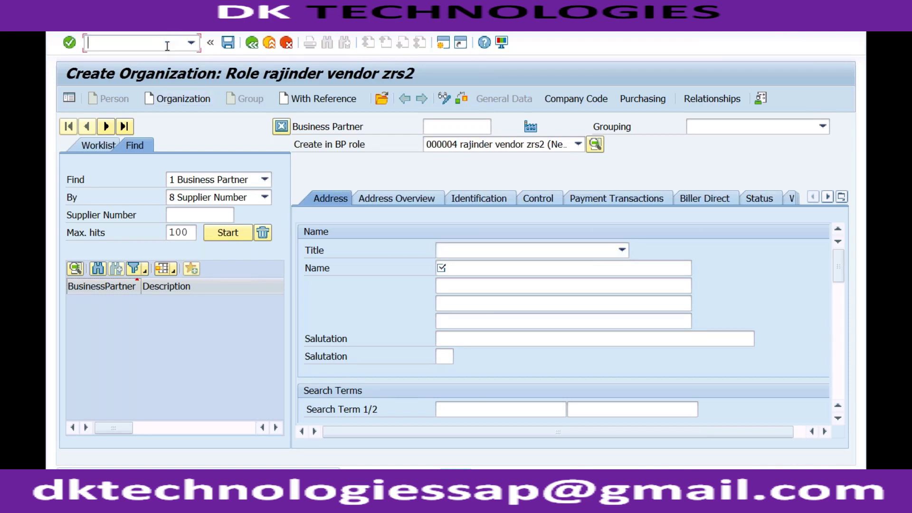
type("/n")
key("BackSpace")
key("BackSpace")
type("/nbp")
key("Return")
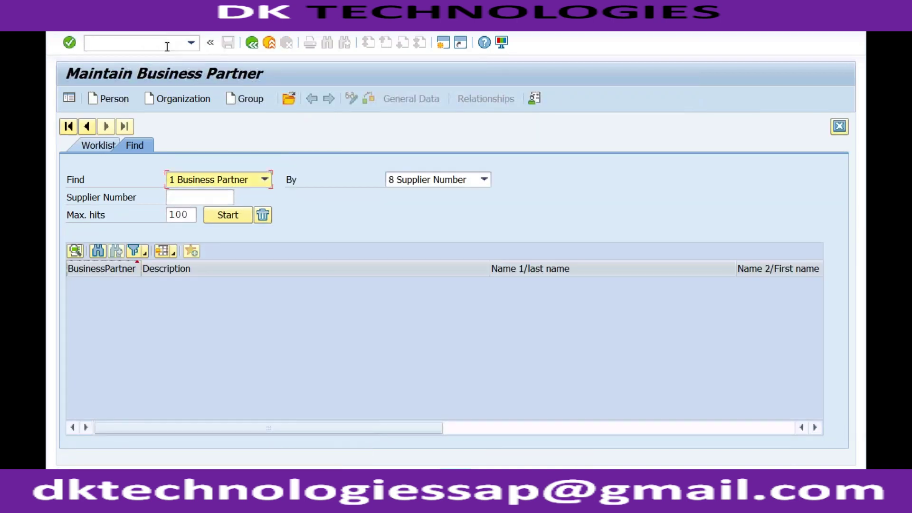
- Start creating an organization business partner and look through the available Grouping options without choosing one
left_click(173, 98)
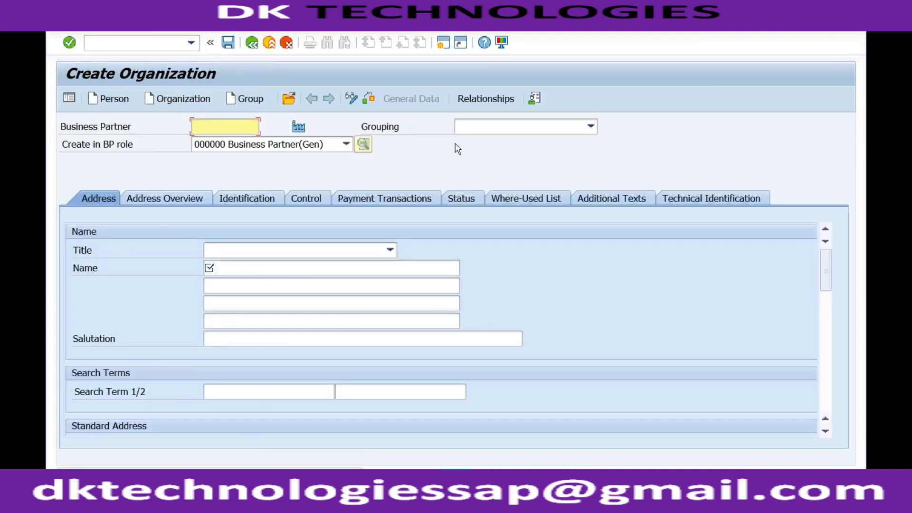
left_click(481, 131)
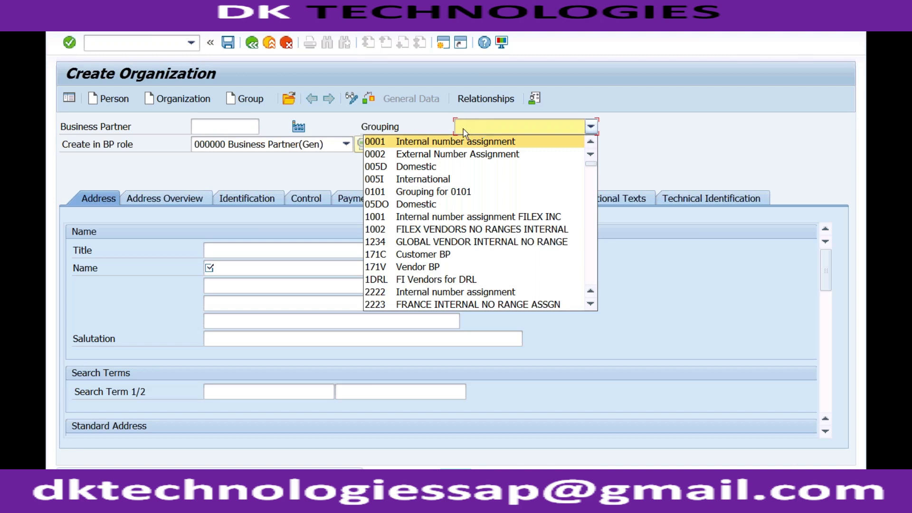
left_click(400, 132)
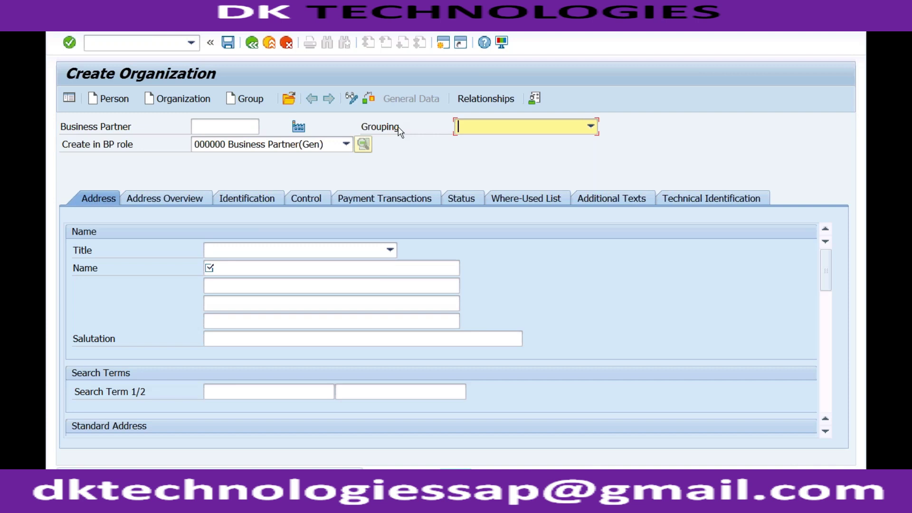
- Open transaction SPRO in a new session and display the SAP Reference IMG
left_click(444, 45)
type("spro")
key("Return")
left_click(128, 100)
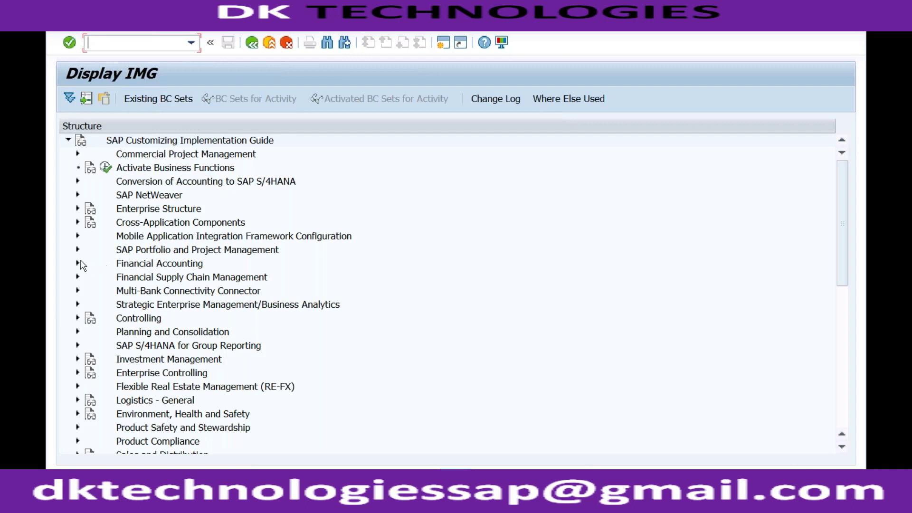
- Expand Financial Accounting, Accounts Receivable and Accounts Payable, Vendor Accounts, Master Data, and Preparations for Creating Vendor Master Data, selecting Define Account Groups with Screen Layout (Vendors)
left_click(78, 263)
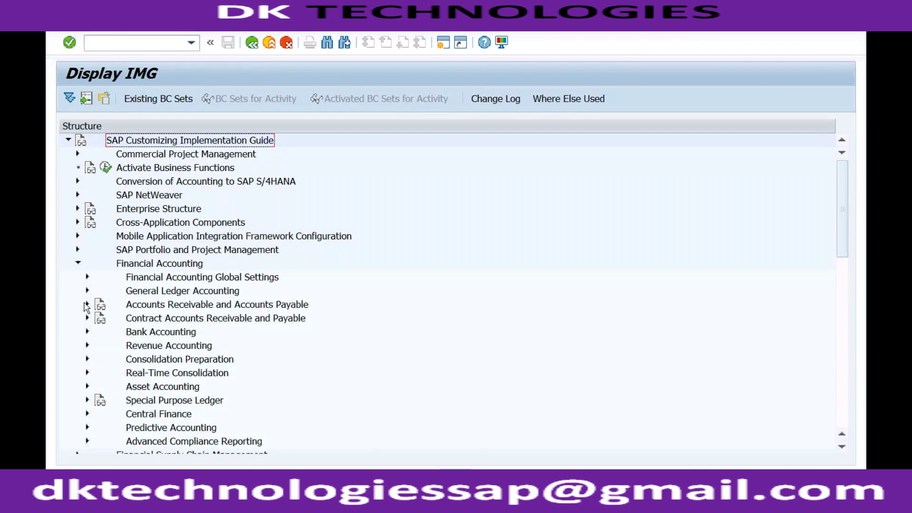
left_click(87, 304)
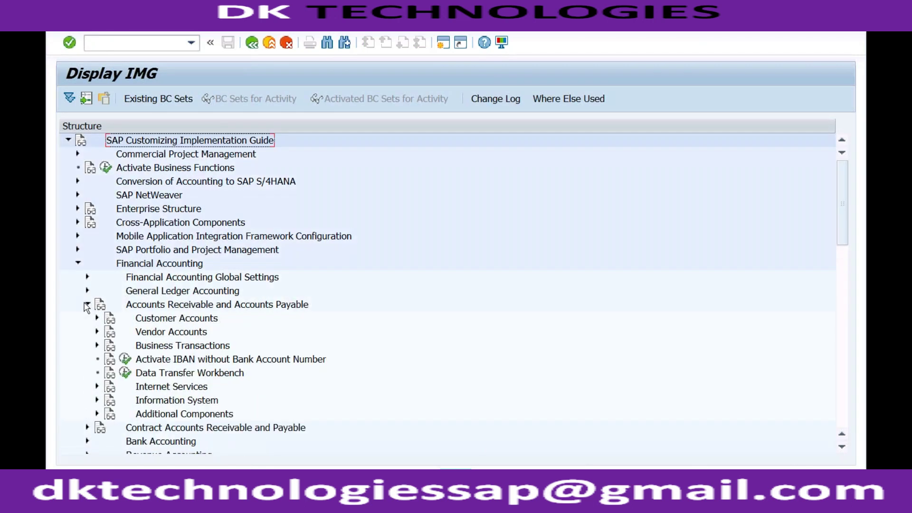
left_click(97, 331)
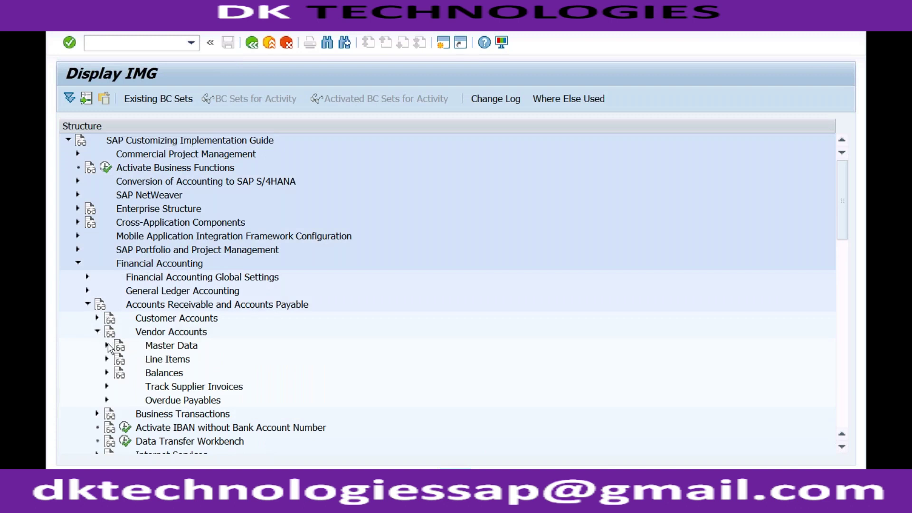
left_click(107, 346)
left_click(170, 362)
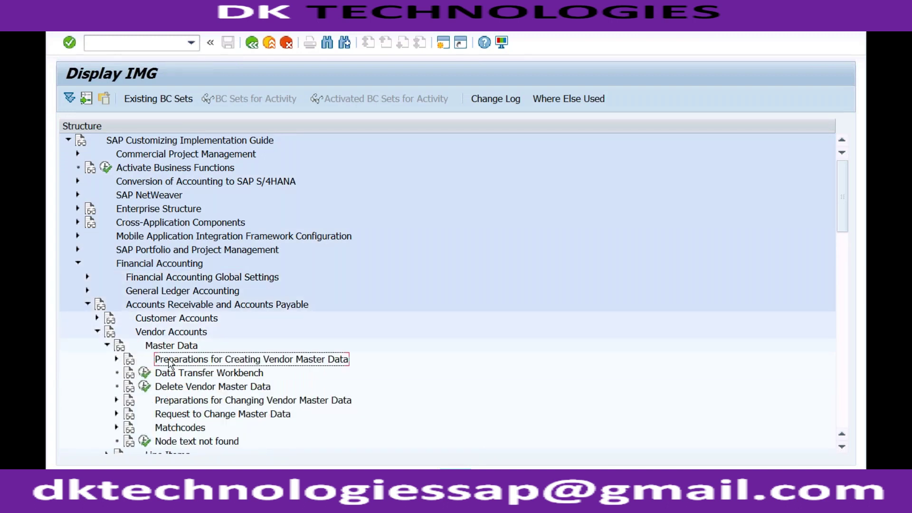
left_click(117, 361)
left_click(198, 211)
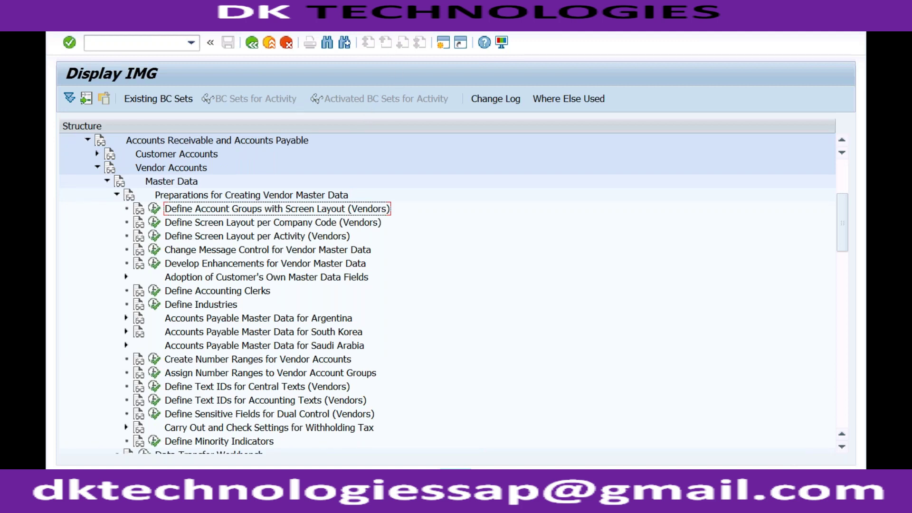
- Show the IMG Activity keys as additional information and widen that column to fit the full keys
left_click(333, 23)
mouse_move(373, 39)
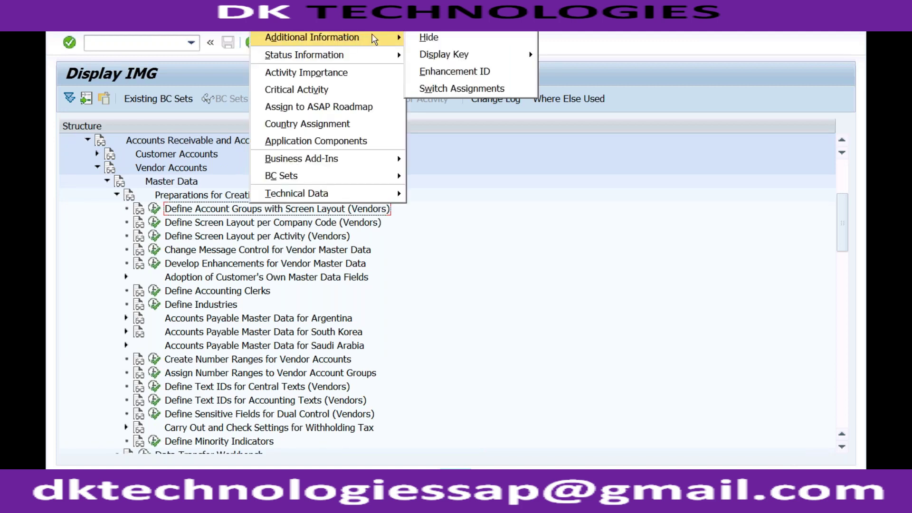
mouse_move(502, 54)
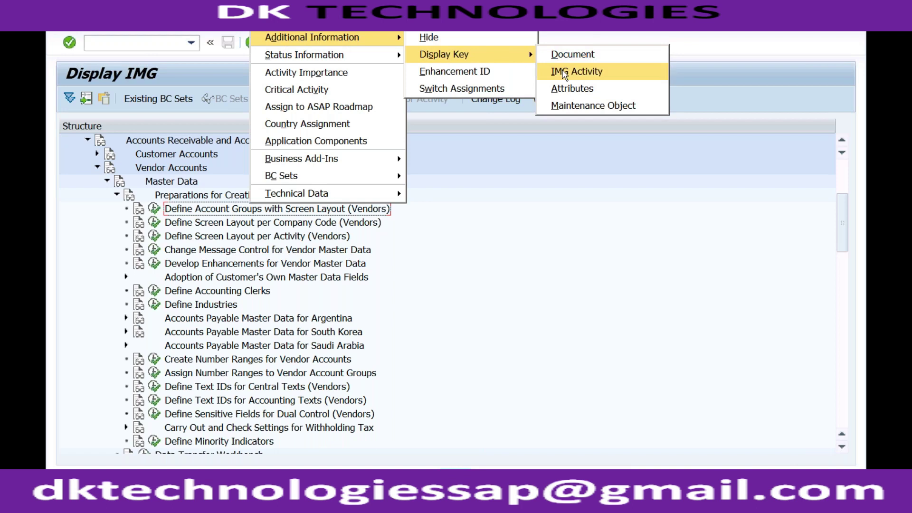
left_click(564, 74)
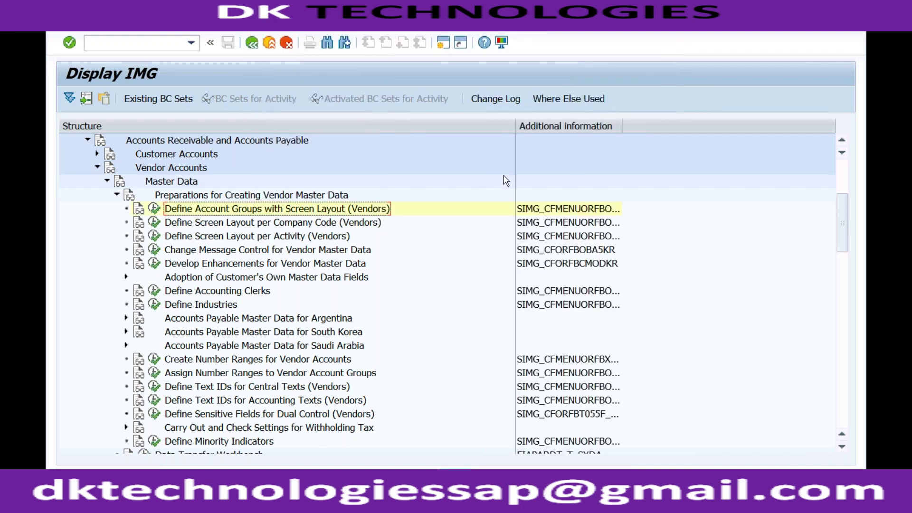
double_click(622, 125)
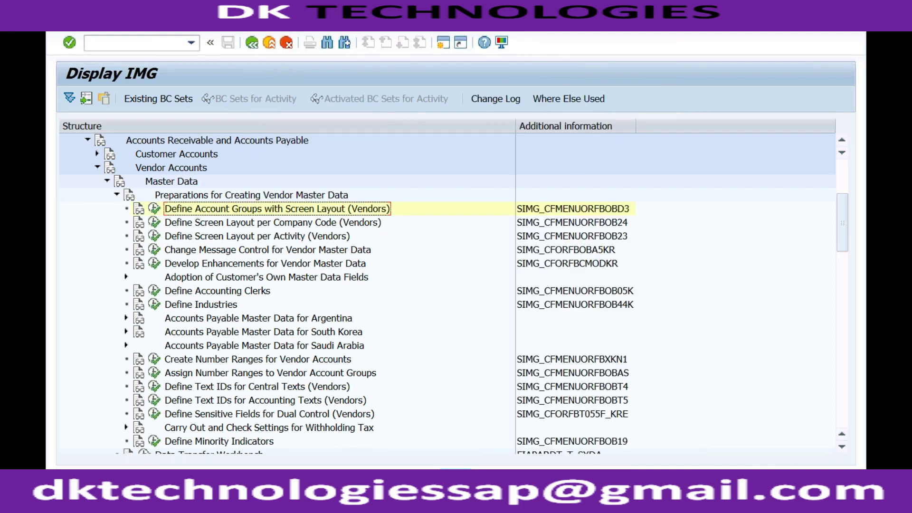
left_click(624, 211)
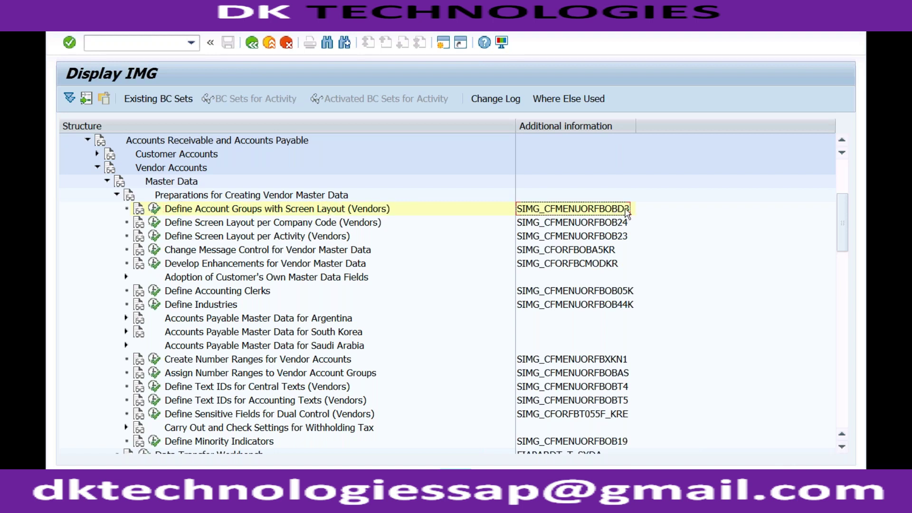
- Open Define Account Groups with Screen Layout (Vendors) and position the account group list at R
left_click(344, 210)
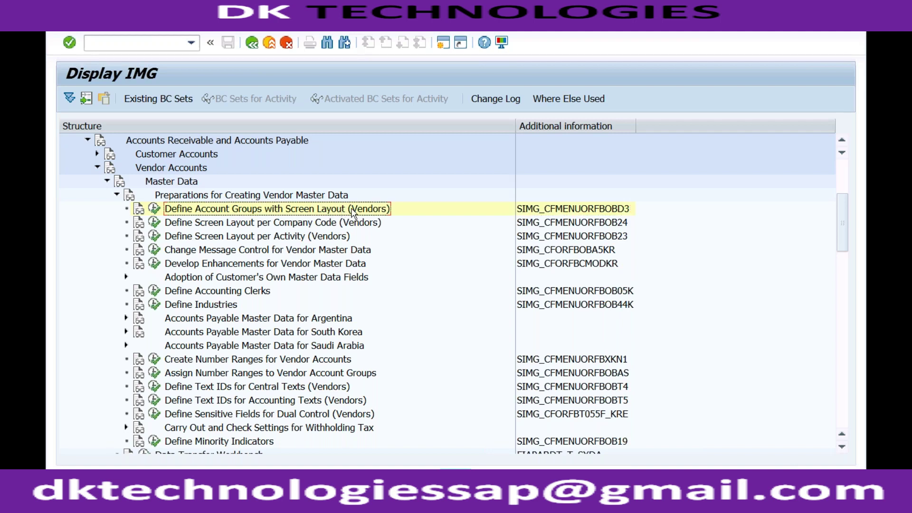
left_click(155, 210)
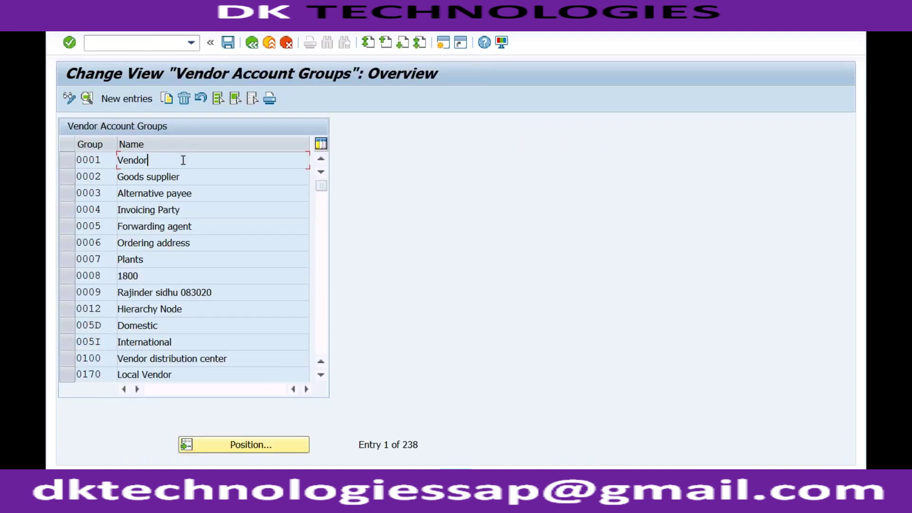
left_click(183, 177)
left_click(201, 195)
left_click(255, 450)
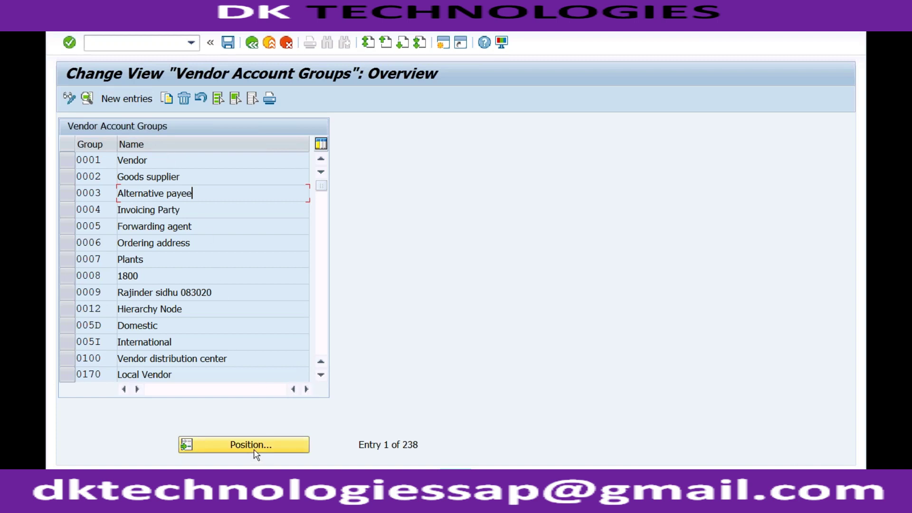
type("R")
key("Return")
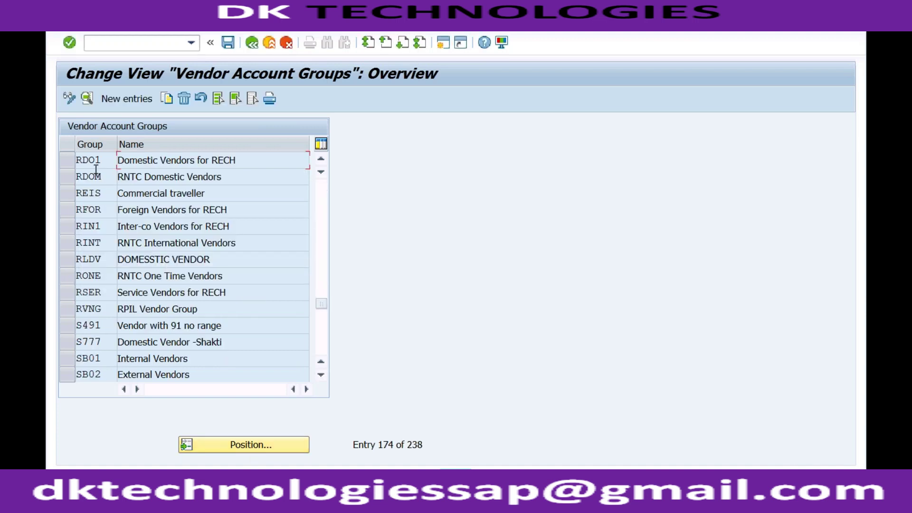
- Select the RECH vendor account groups RDO1, RFOR, RIN1 and RSER
left_click(70, 163)
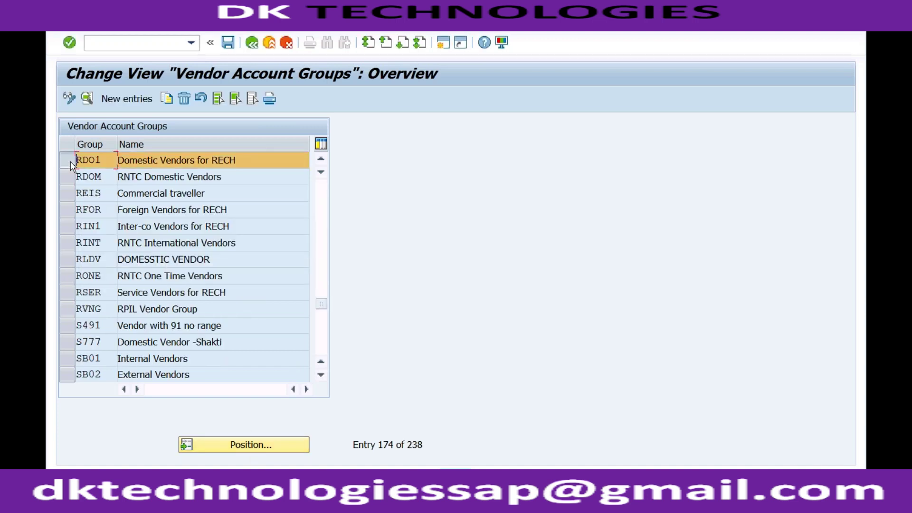
left_click(71, 211)
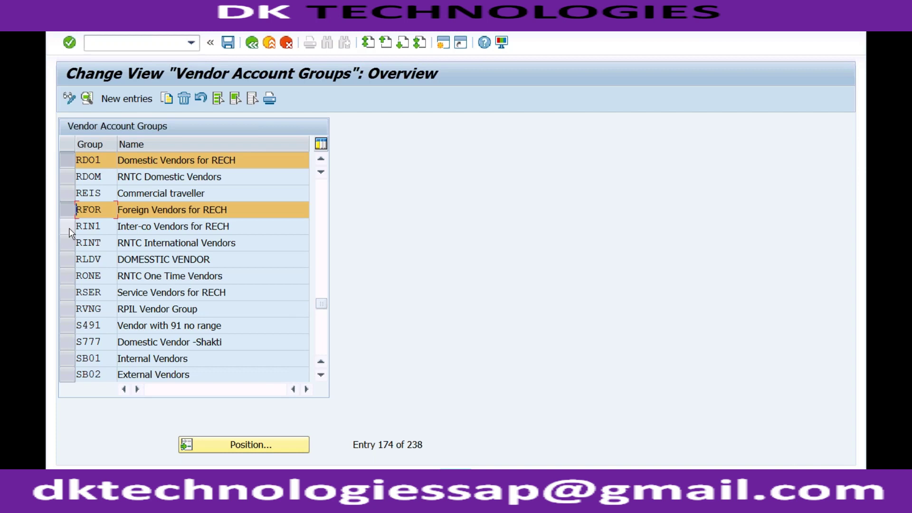
left_click(71, 227)
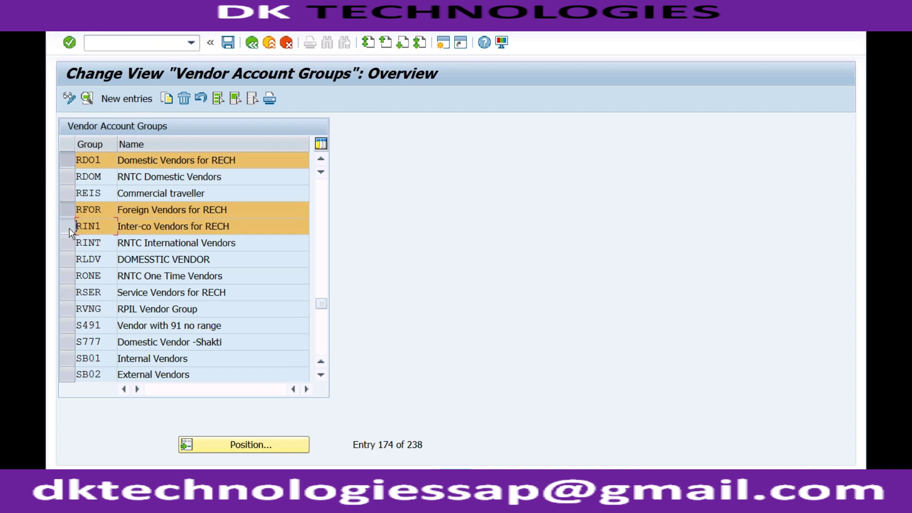
left_click(71, 294)
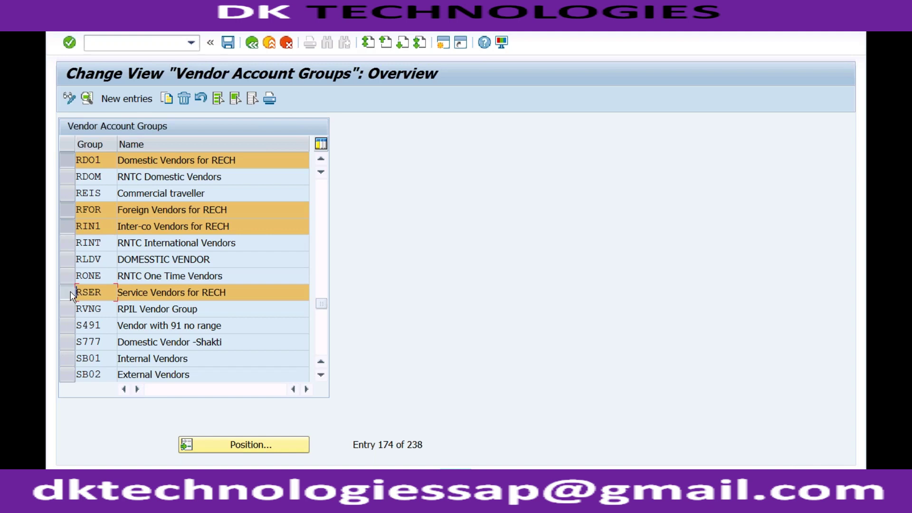
- Open the RSER account group's details, examine the Address field status under General Data, and return to the details
double_click(161, 160)
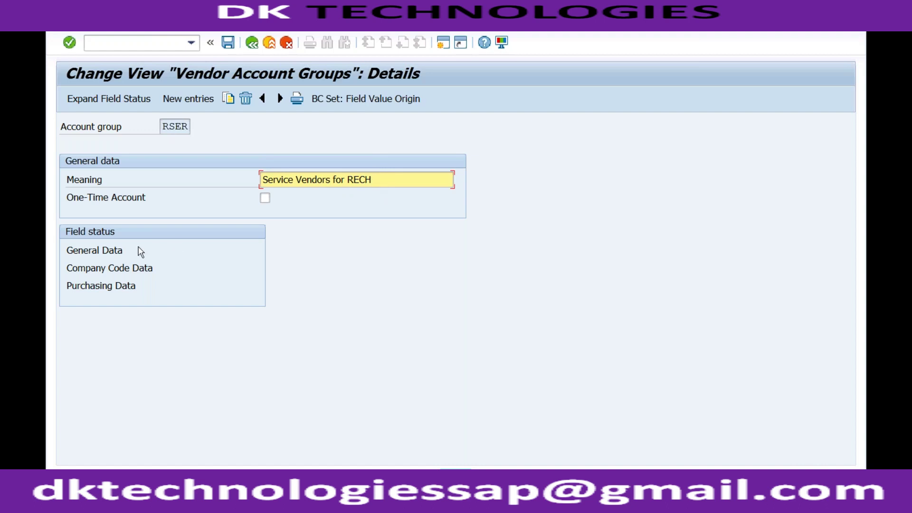
double_click(108, 254)
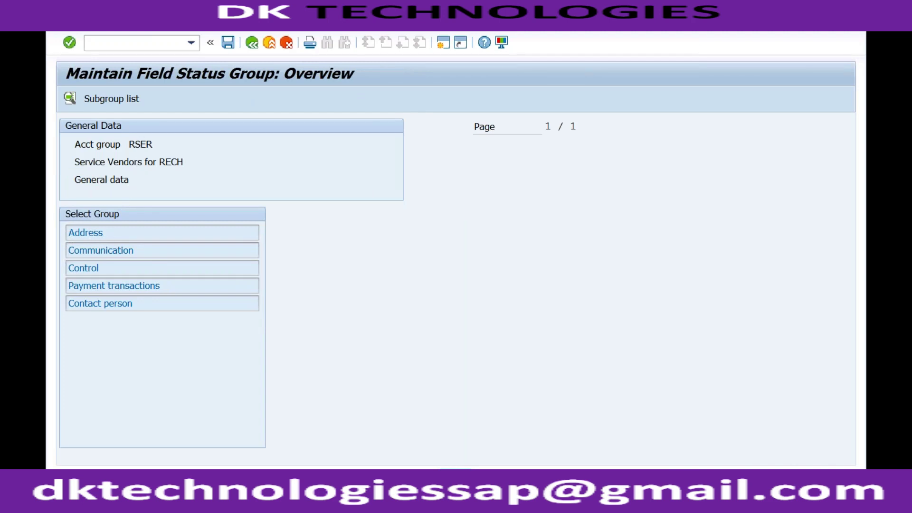
double_click(91, 234)
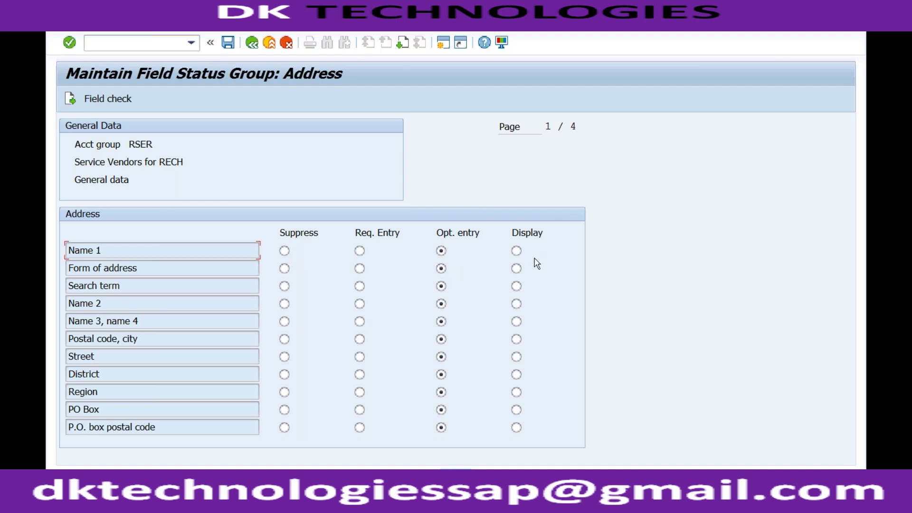
left_click(253, 44)
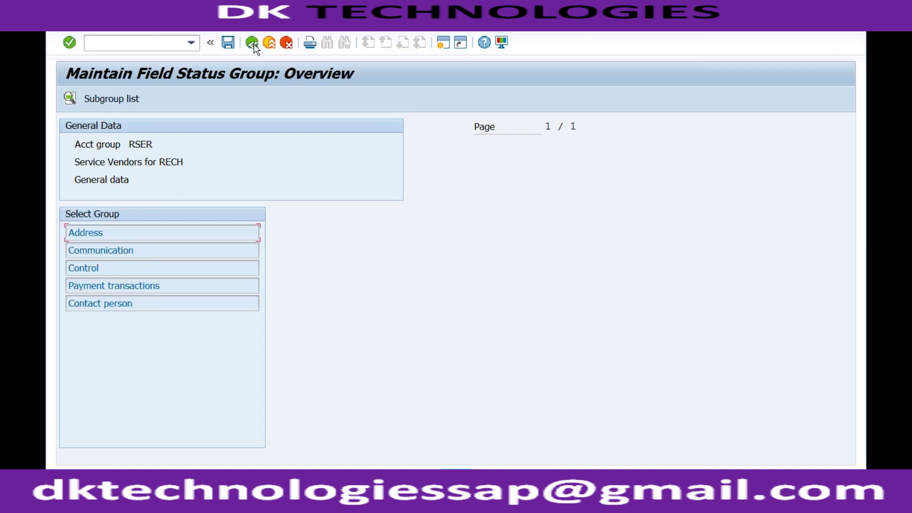
left_click(252, 44)
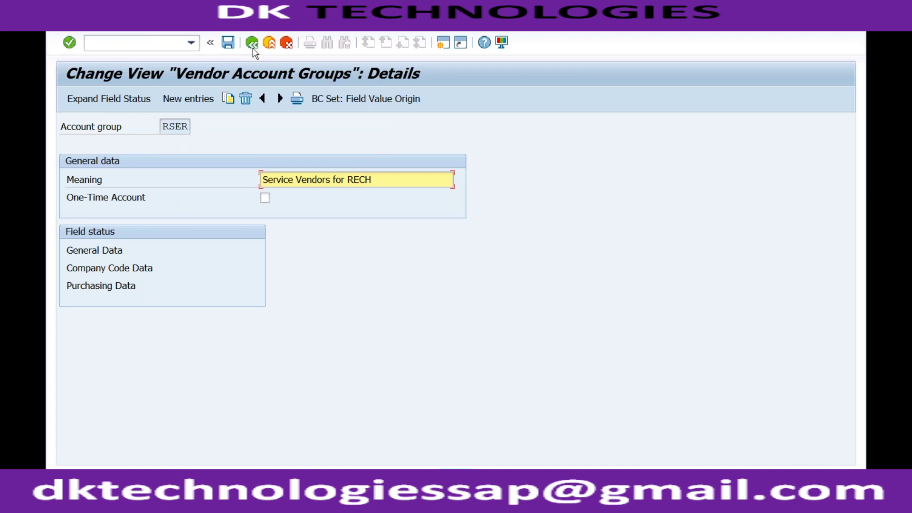
left_click(184, 127)
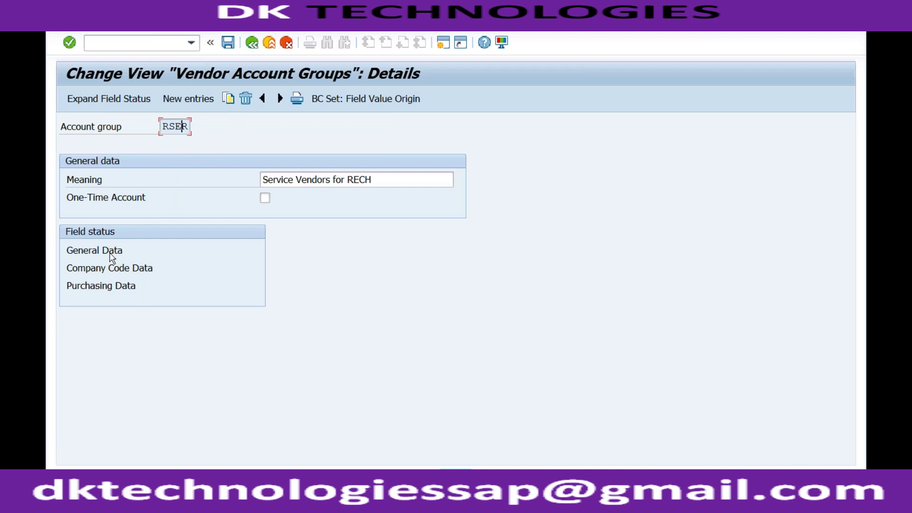
- Leave the vendor account groups and open the IMG activity Assign Number Ranges to Vendor Account Groups
left_click(253, 43)
left_click(255, 44)
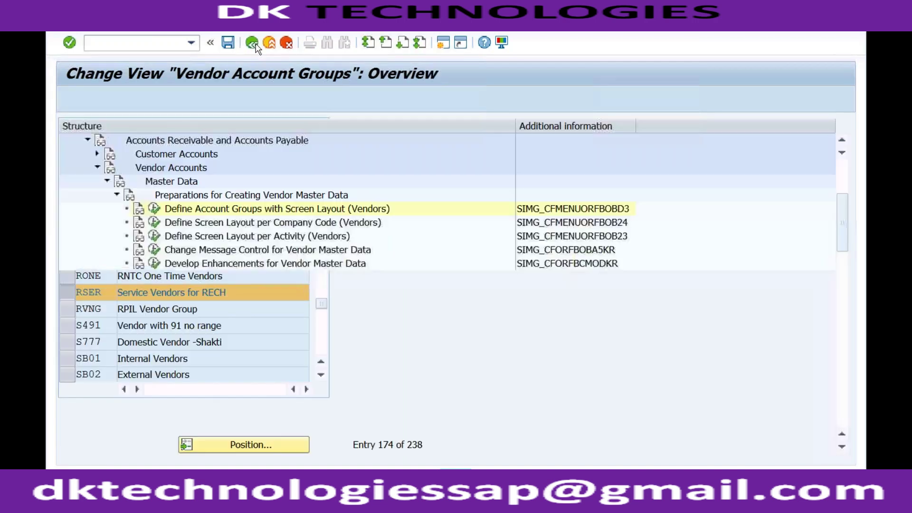
left_click(239, 375)
left_click(154, 373)
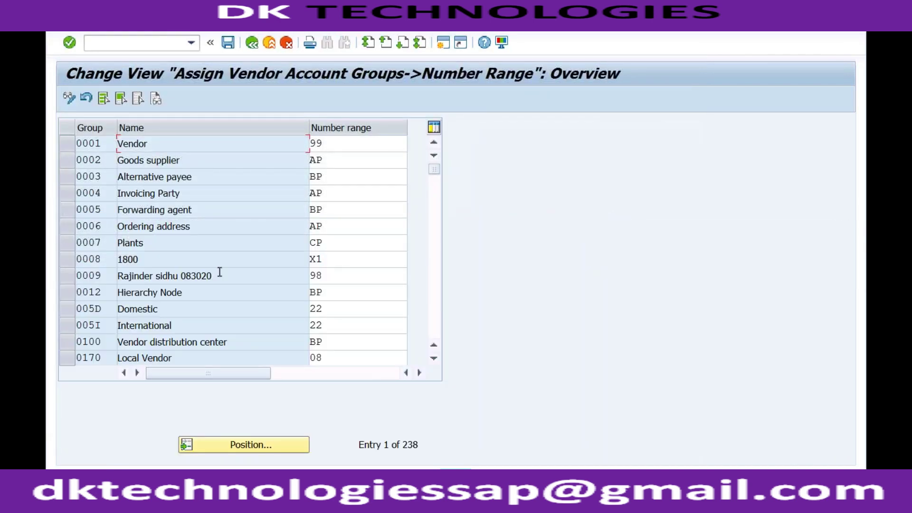
- Position the list of vendor account groups with their number ranges at account group RDO
left_click(330, 143)
left_click(259, 447)
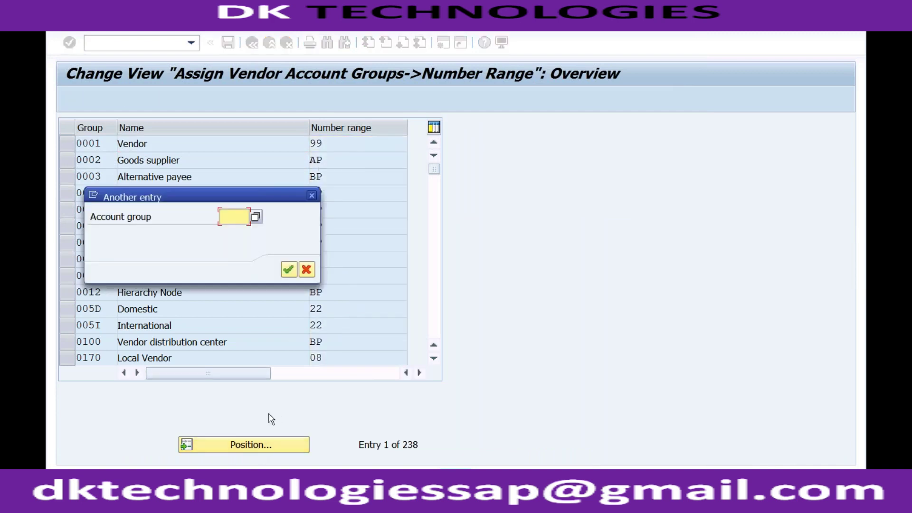
type("rdo")
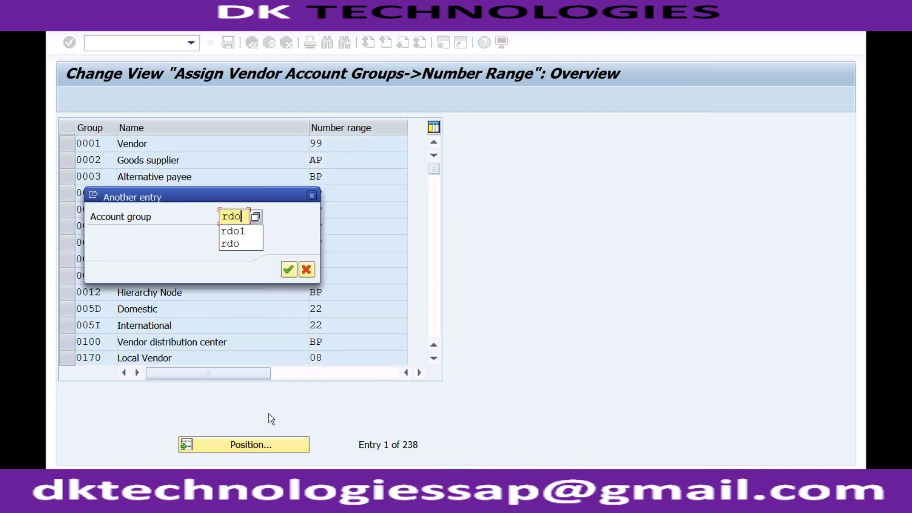
key("Return")
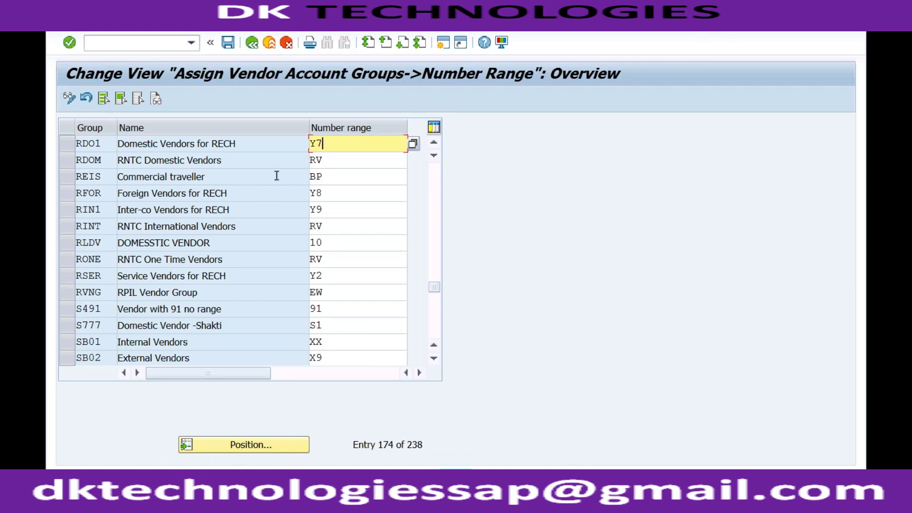
- Examine the number ranges assigned to the RECH vendor account groups RFOR, RIN1, RSER and RDO1
left_click(260, 193)
left_click(335, 190)
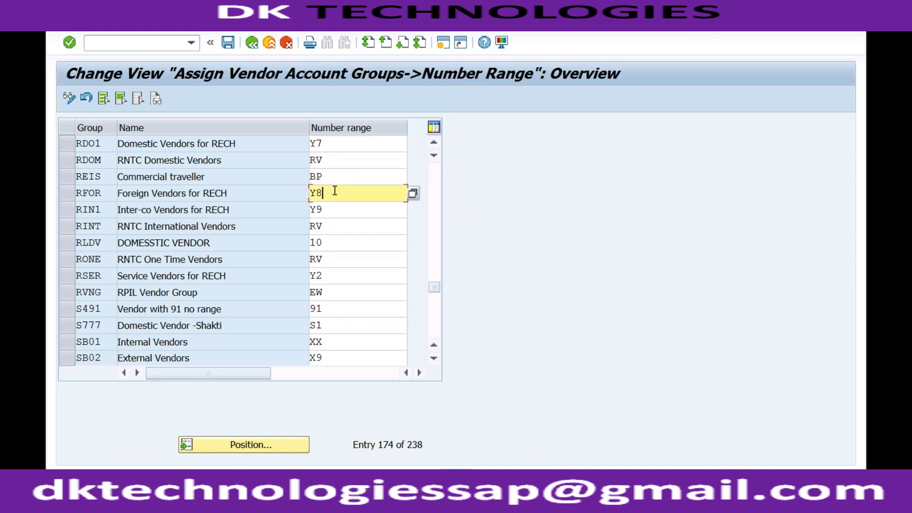
left_click(332, 213)
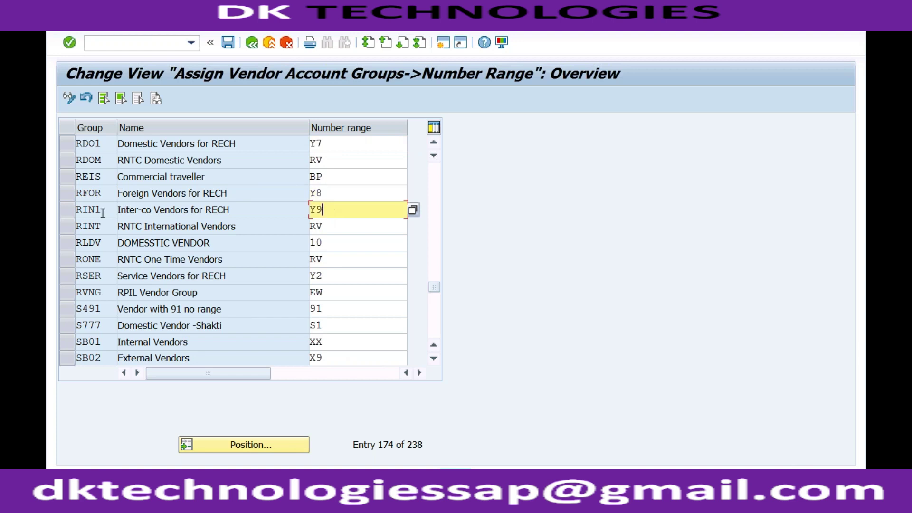
left_click(326, 275)
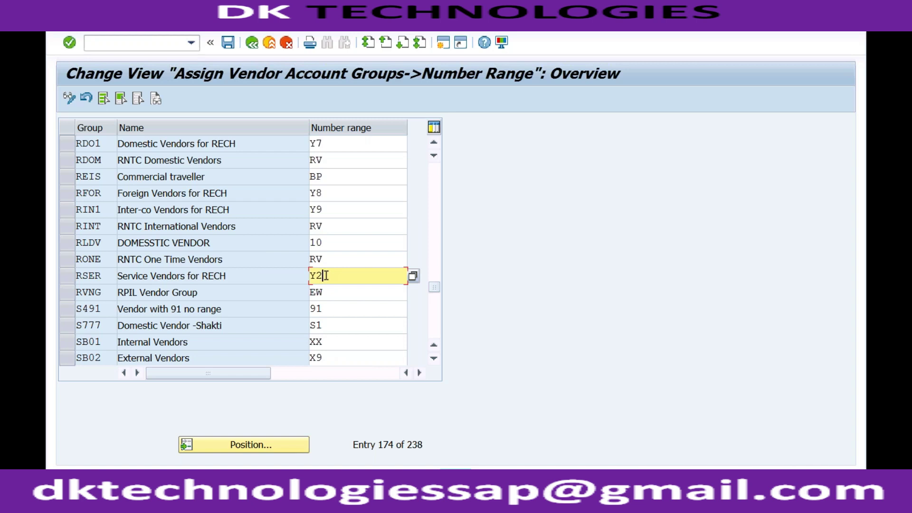
left_click(332, 143)
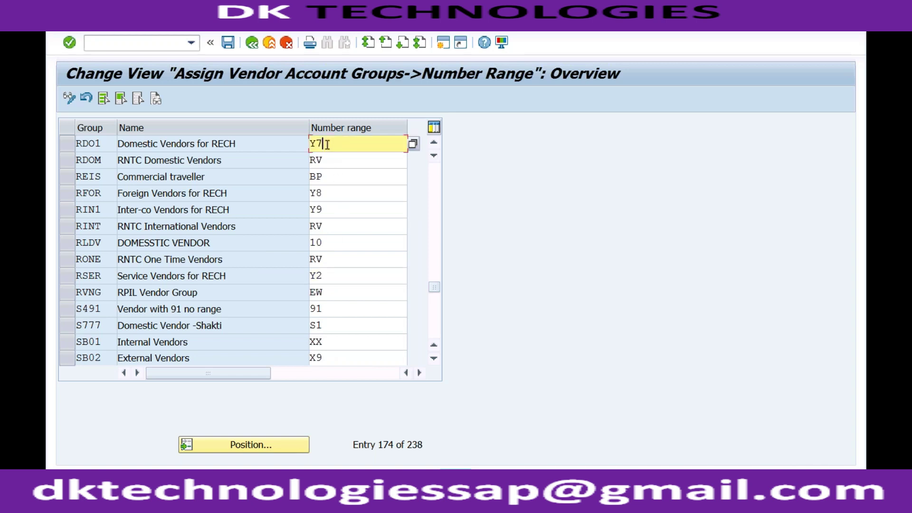
- Return to the IMG and open the vendor number range intervals for editing through Create Number Ranges for Vendor Accounts
left_click(252, 43)
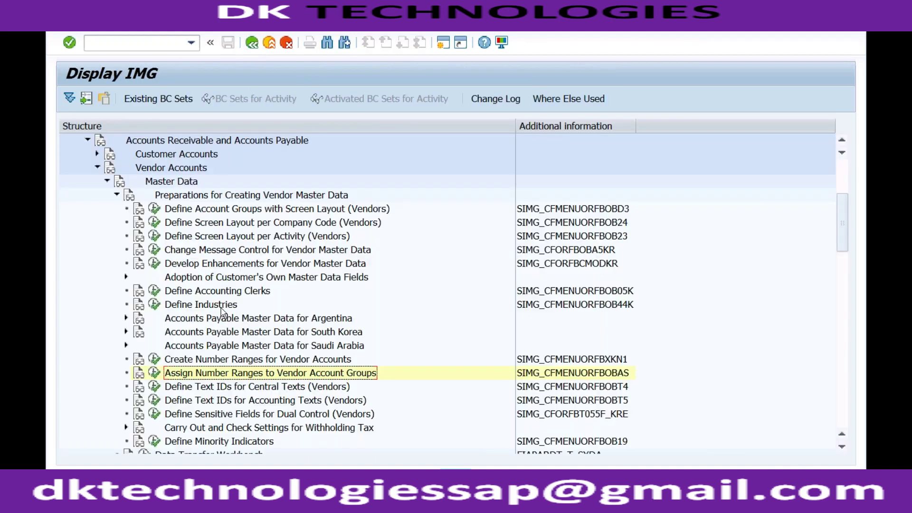
left_click(202, 362)
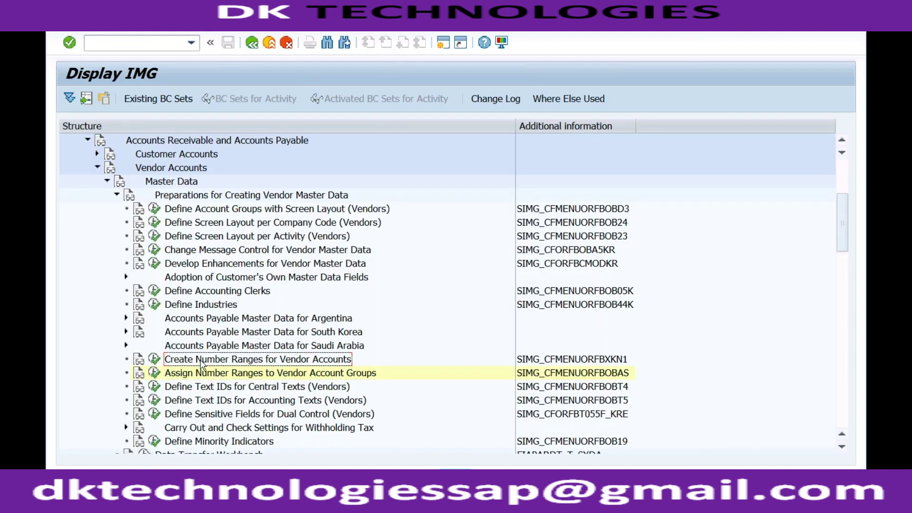
left_click(154, 359)
left_click(226, 166)
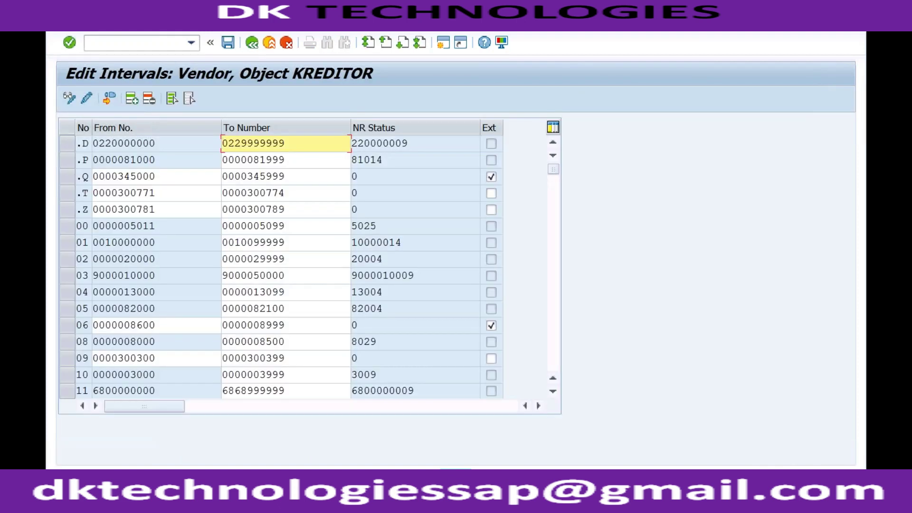
- Examine the start and end numbers and the external assignment setting of vendor number range interval Y7
left_click_drag(553, 169, 554, 346)
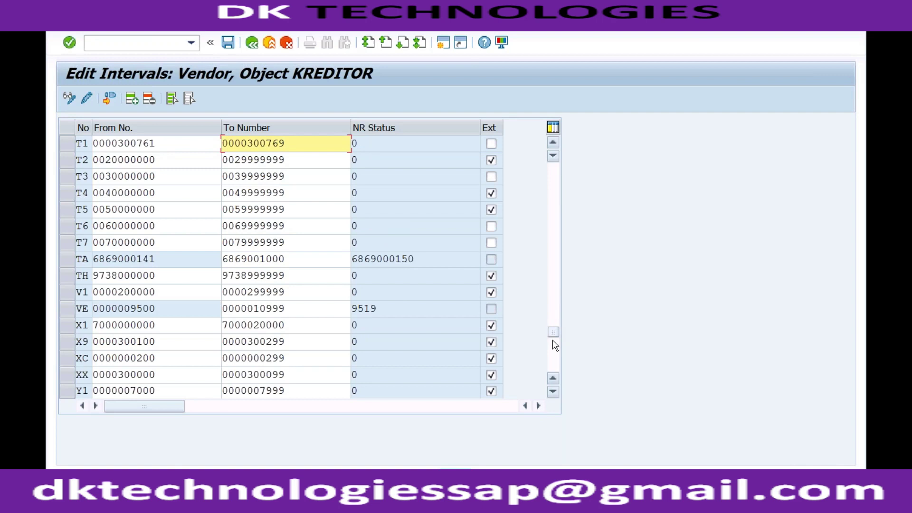
left_click(555, 346)
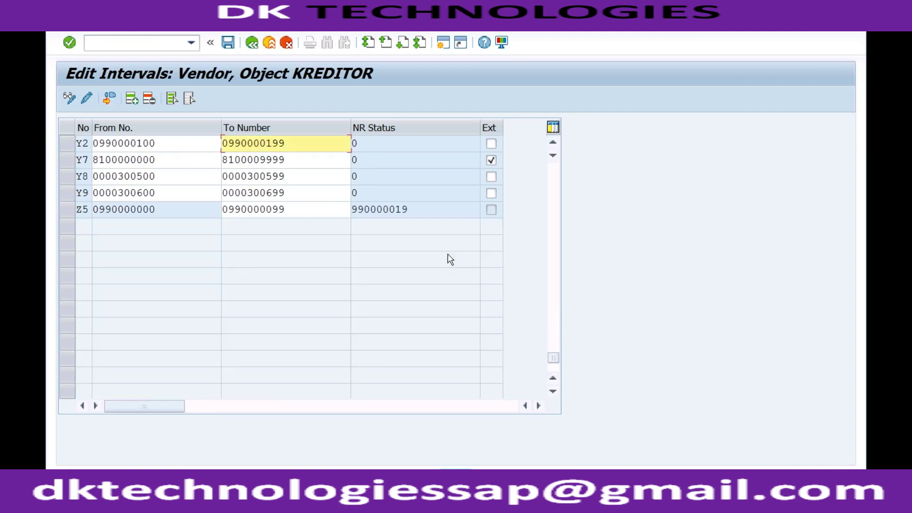
left_click(161, 158)
left_click_drag(161, 159, 94, 159)
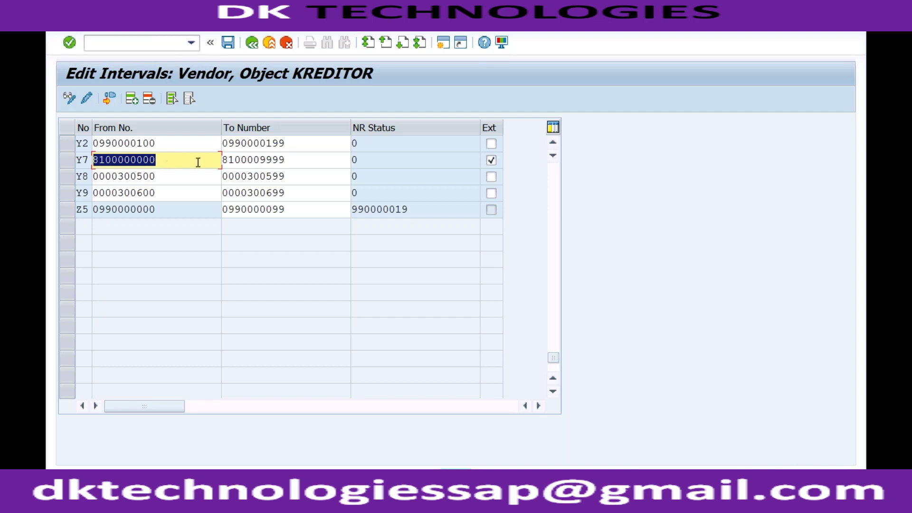
left_click(234, 160)
left_click_drag(260, 160, 286, 160)
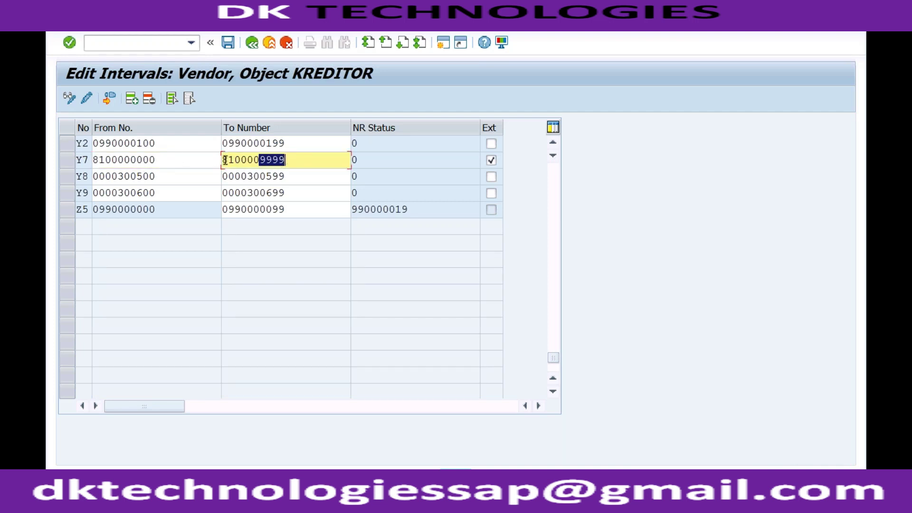
left_click(161, 160)
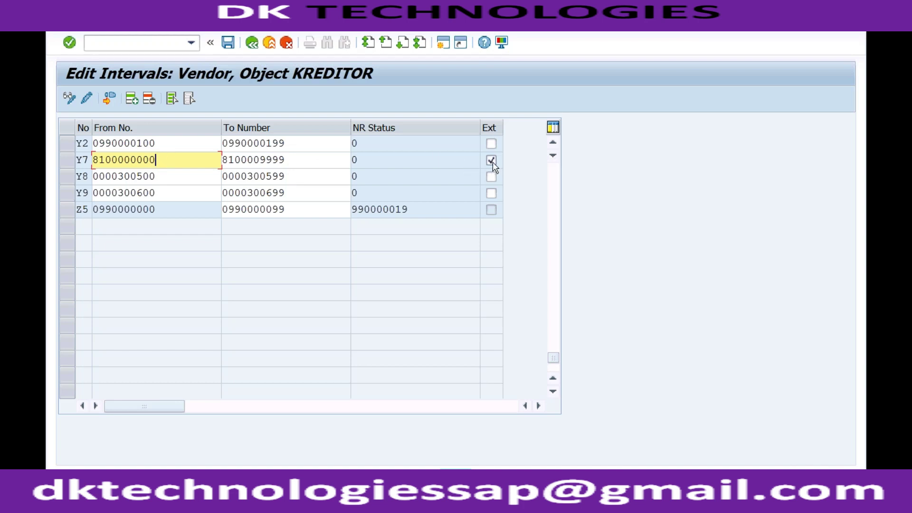
left_click(285, 160)
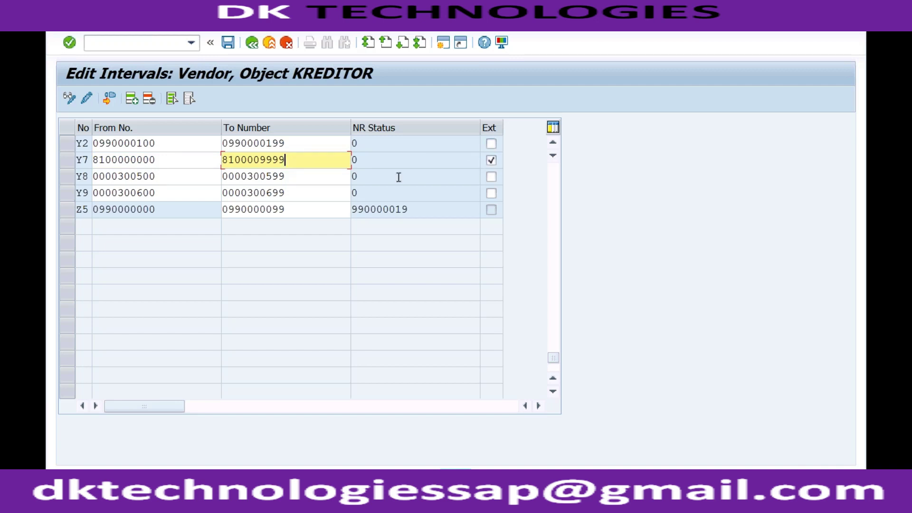
left_click(179, 163)
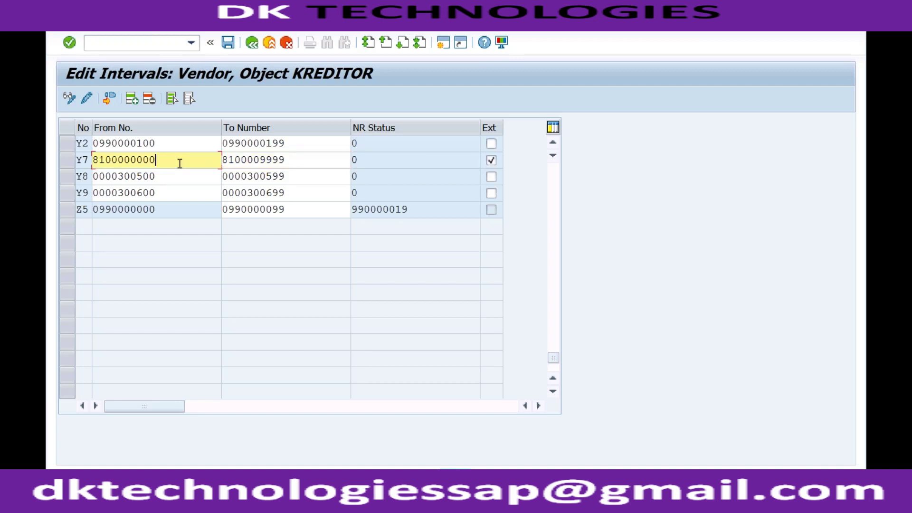
left_click(249, 163)
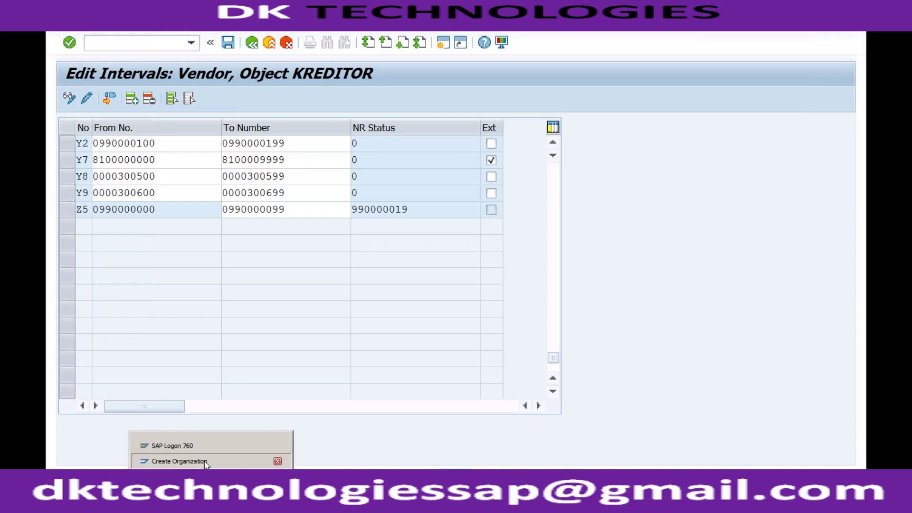
- Switch to the Create Organization session, inspect the available business partner groupings, and close the list without choosing one
left_click(214, 460)
left_click(457, 127)
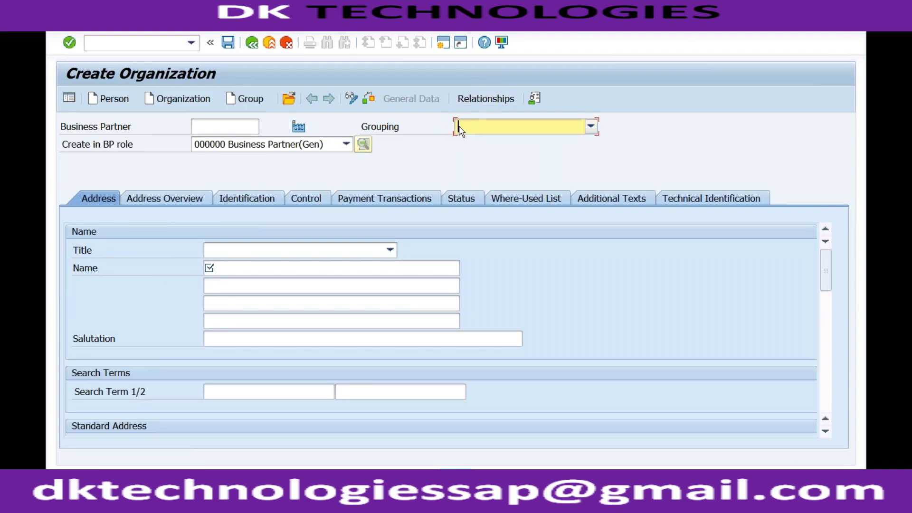
left_click(468, 130)
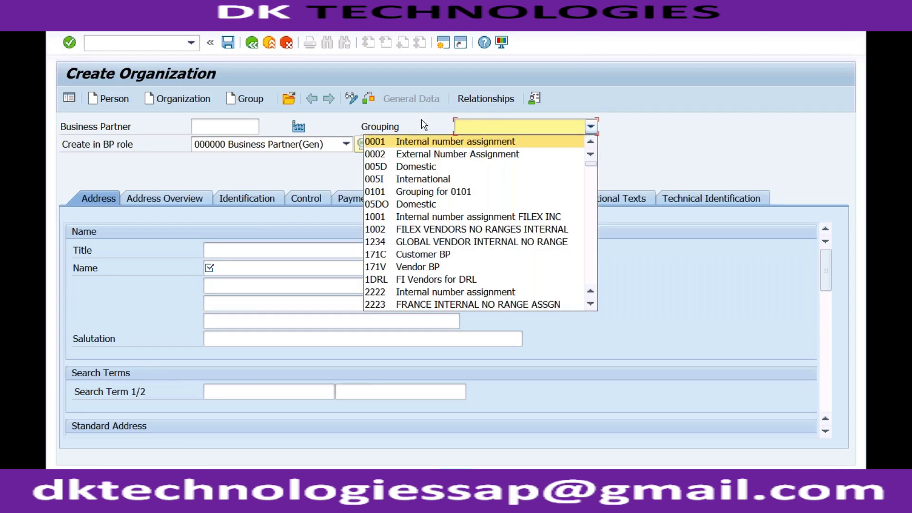
left_click(399, 134)
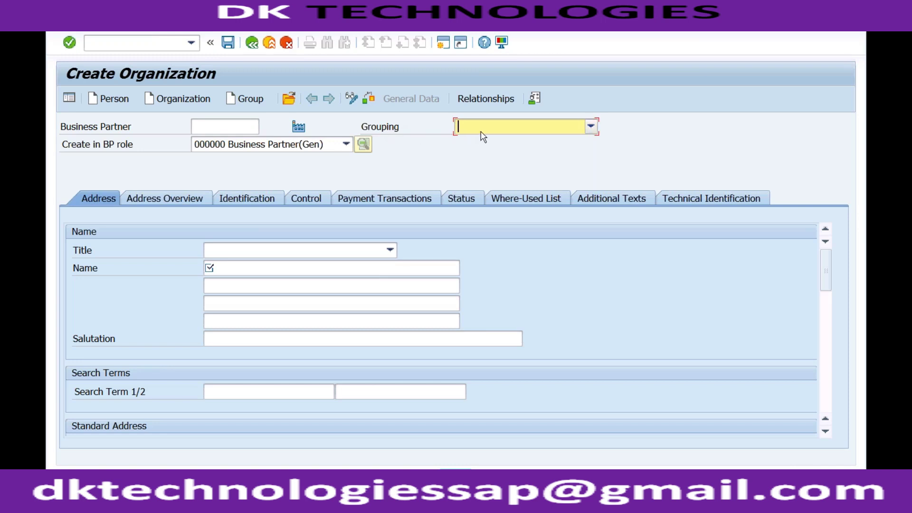
- Open a new session, start transaction spro and display the SAP Reference IMG
left_click(443, 42)
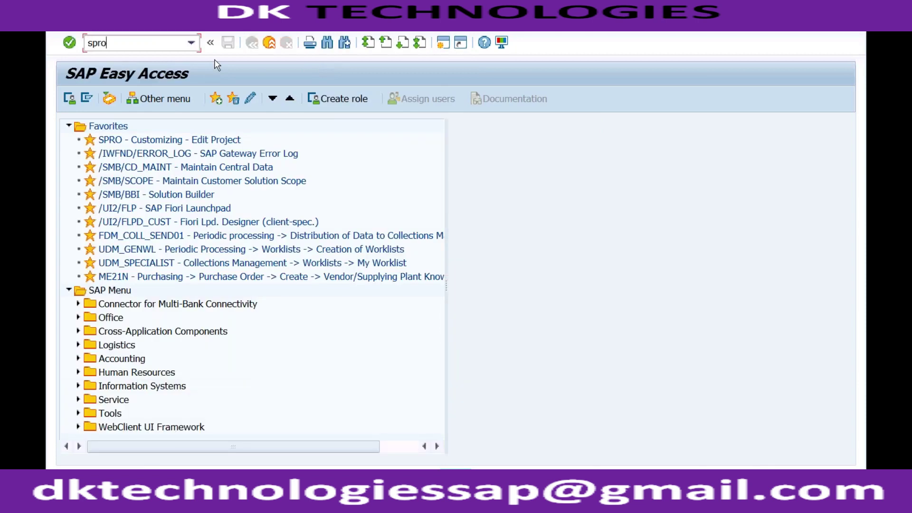
key("Return")
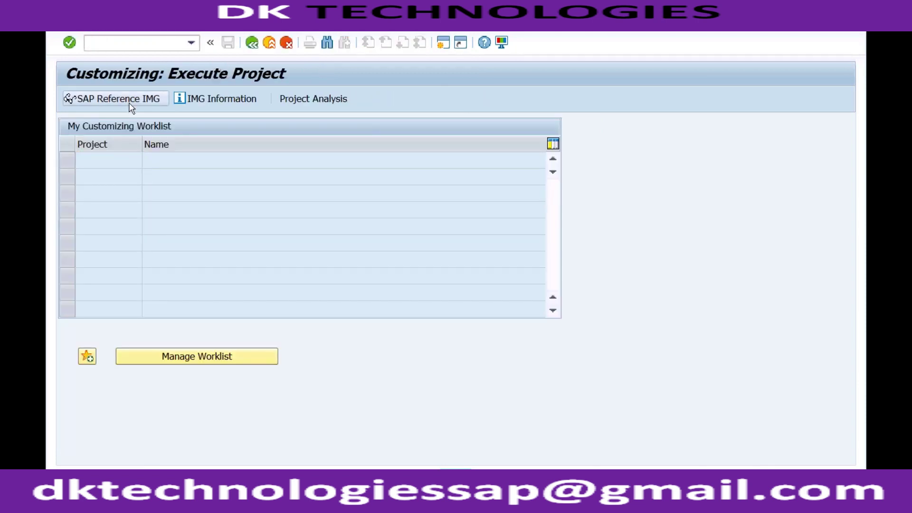
left_click(130, 103)
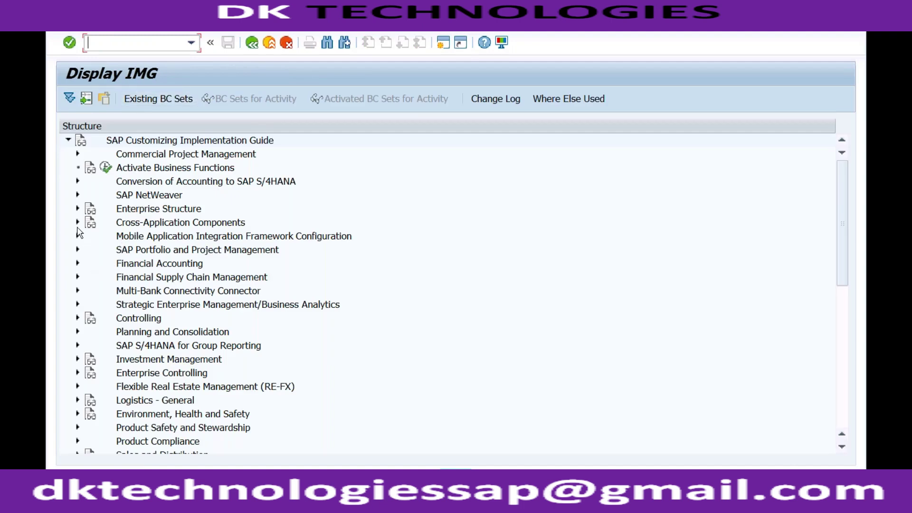
- Open Define Groupings and Assign Number Ranges under Cross-Application Components, SAP Business Partner, Business Partner, Basic Settings, Number Ranges and Groupings
left_click(77, 222)
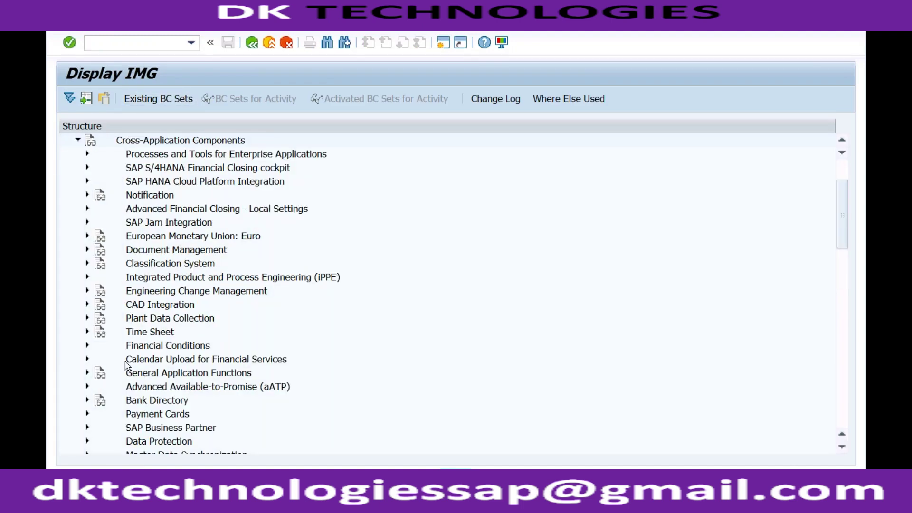
left_click(88, 428)
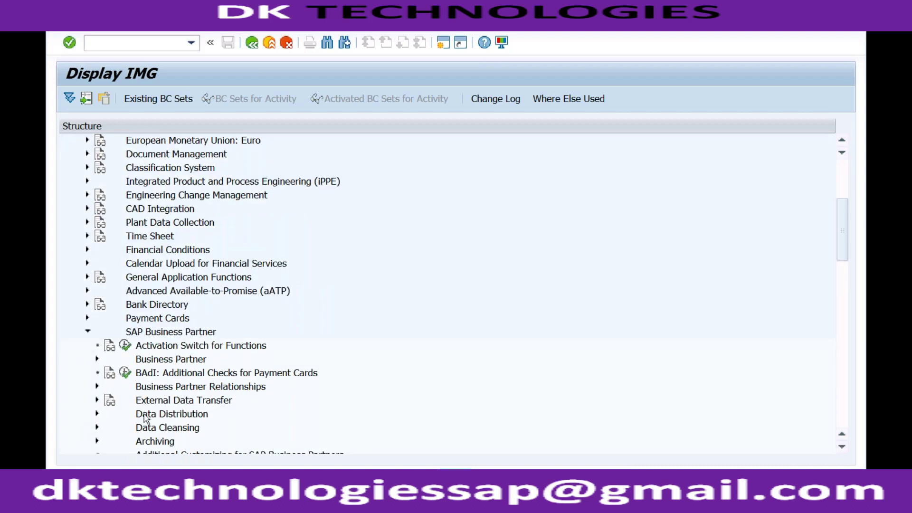
left_click(150, 364)
left_click(97, 359)
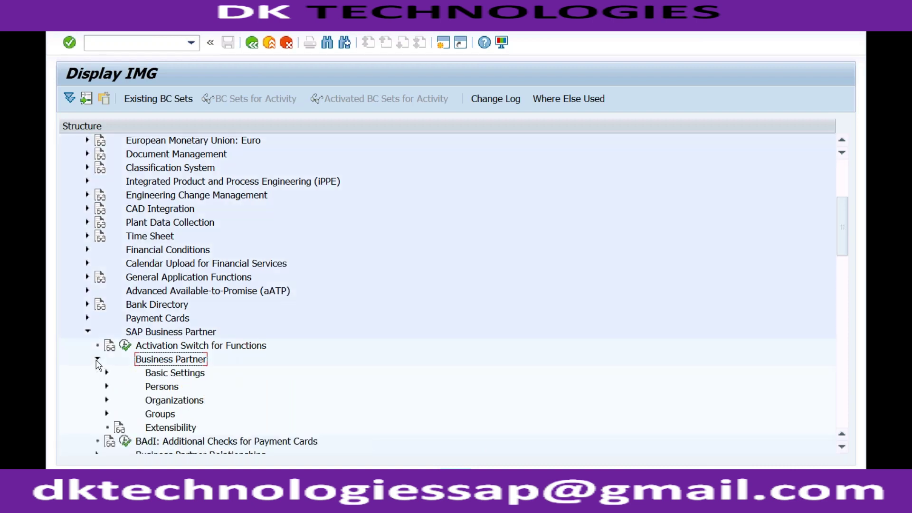
left_click(106, 374)
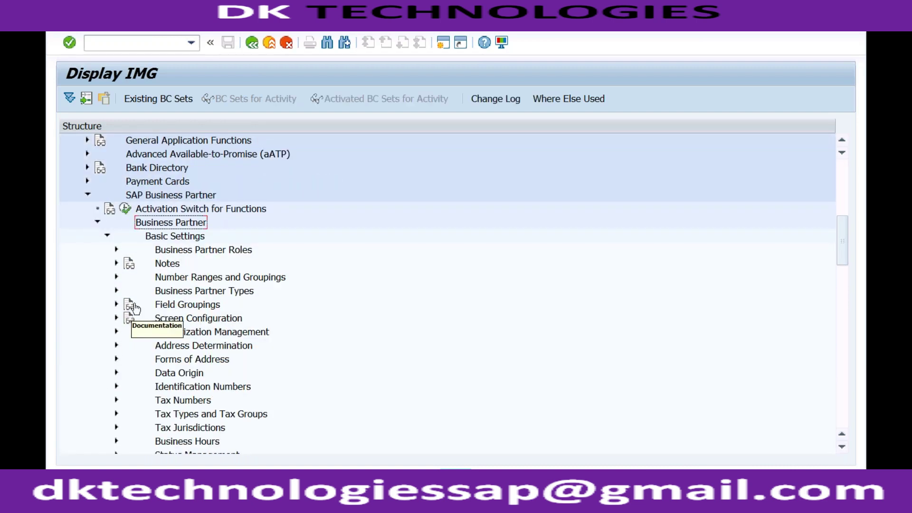
left_click(176, 280)
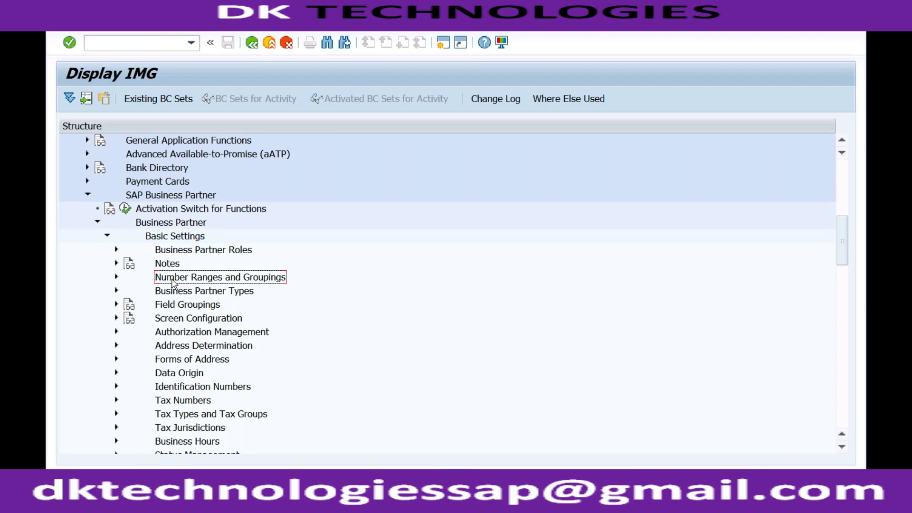
left_click(117, 278)
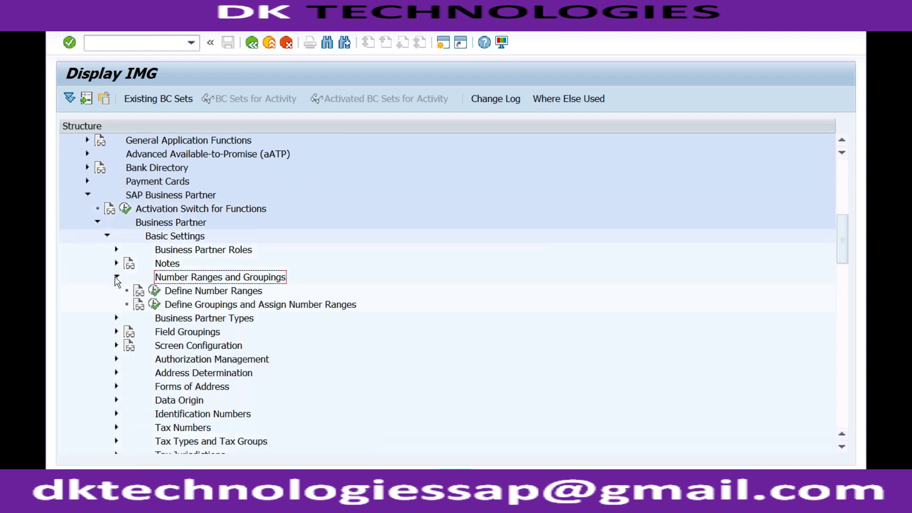
left_click(155, 306)
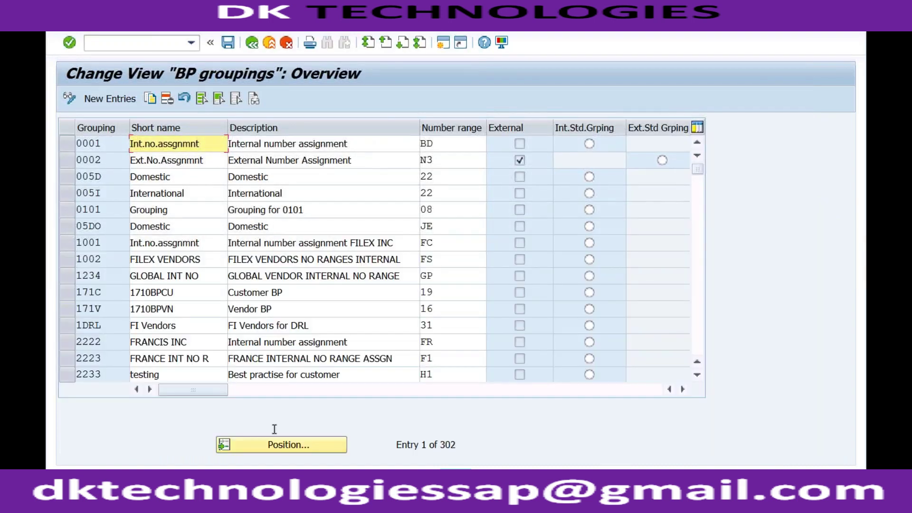
- Position the BP groupings list at RDO and examine the number range assigned to grouping RDO1
left_click(275, 451)
type("rdo")
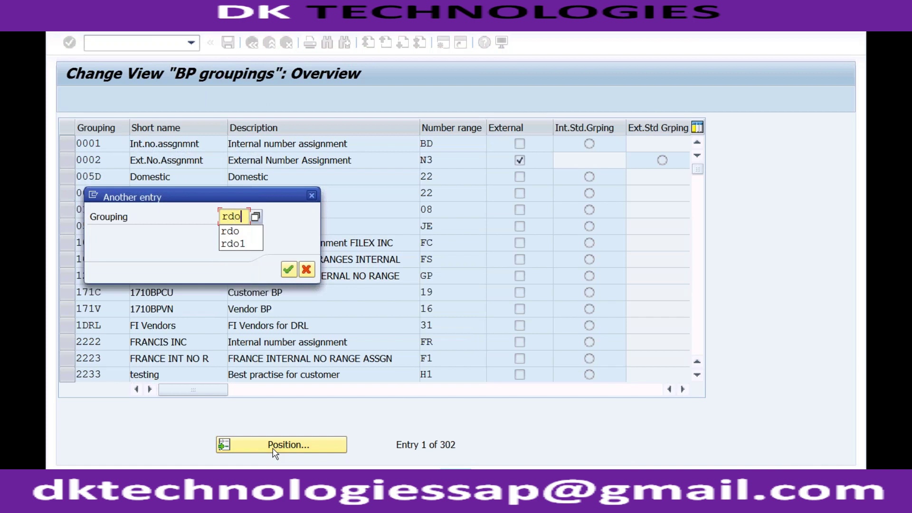
key("Return")
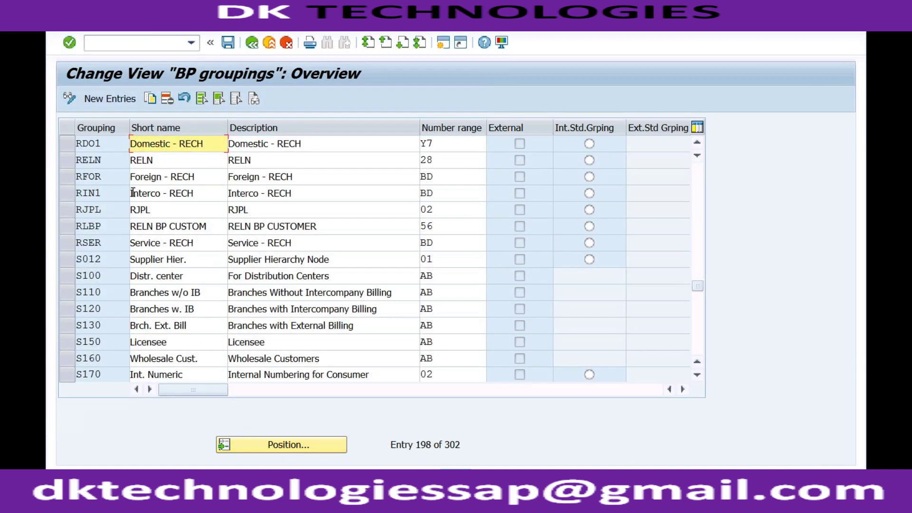
left_click(109, 178)
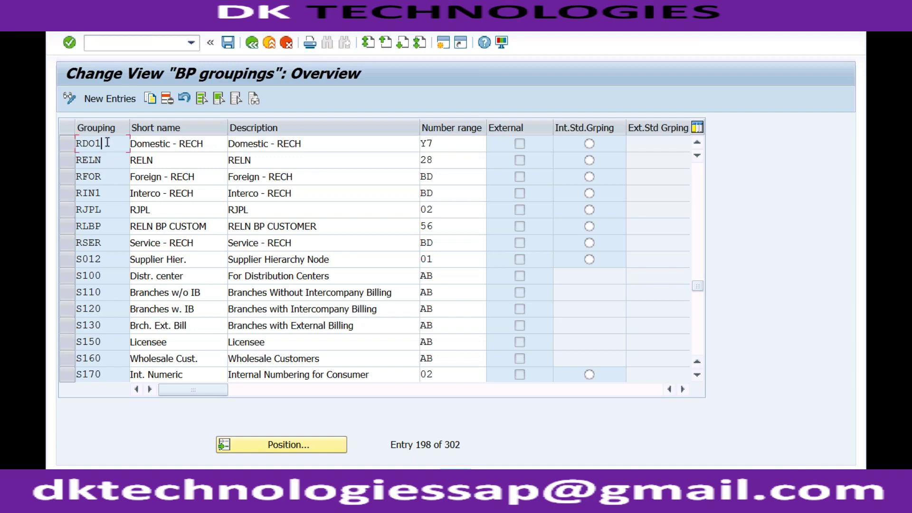
left_click(442, 143)
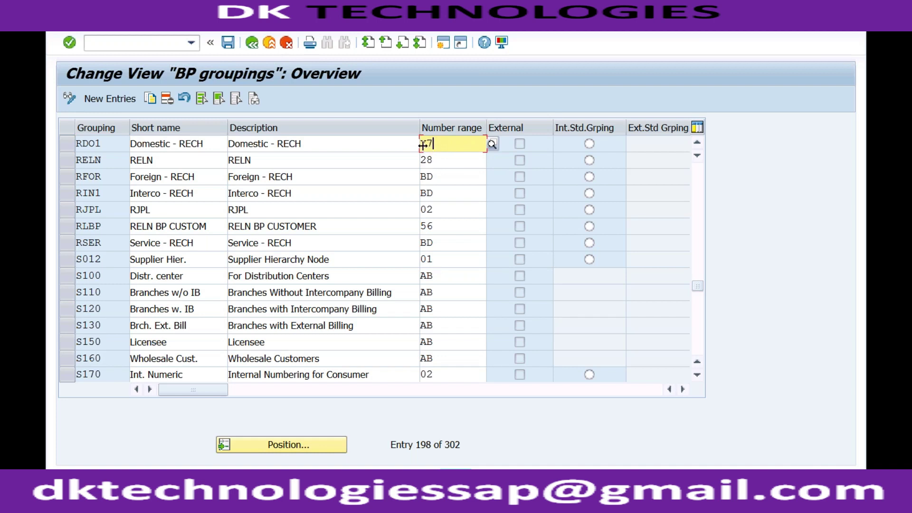
- Leave the BP groupings list and open Define Number Ranges for business partners with the BU_PARTNER intervals editable
left_click(251, 42)
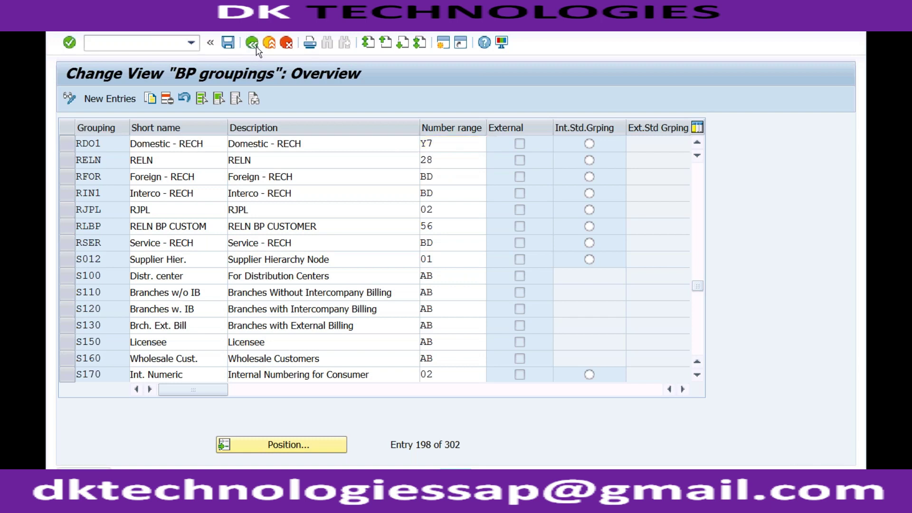
left_click(154, 291)
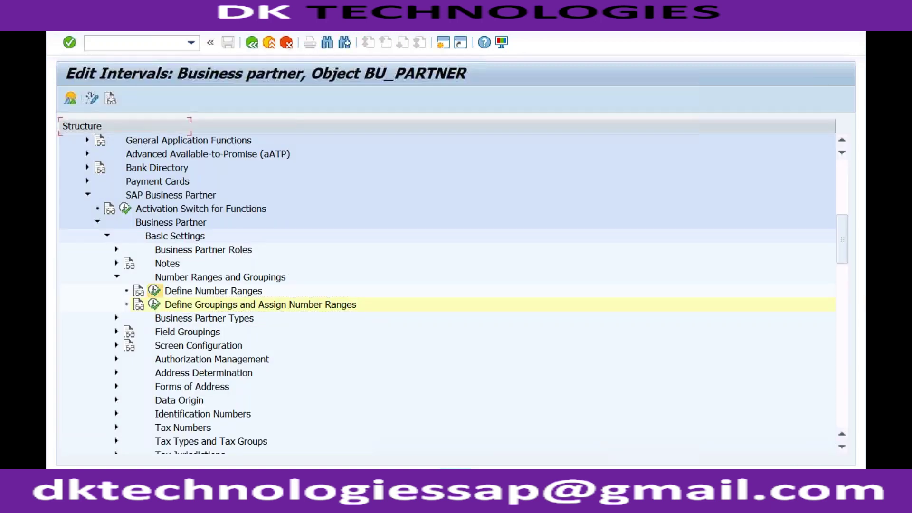
left_click(230, 161)
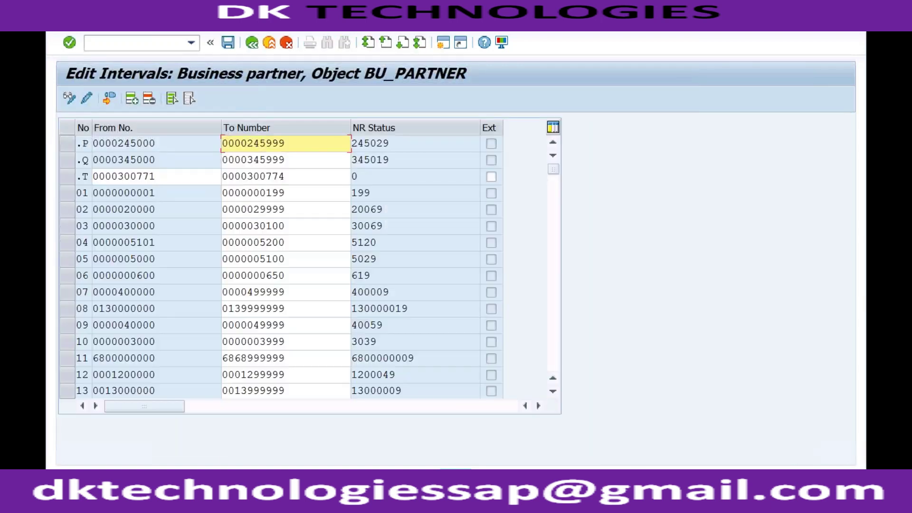
- Find number range interval Y7 and examine its From and To numbers, current number status and external flag
scroll(556, 331, "down", 15)
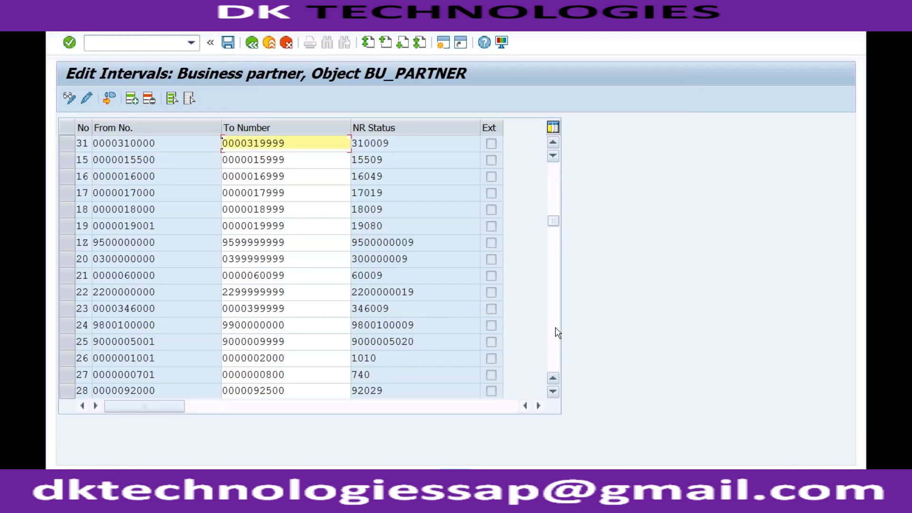
scroll(557, 332, "down", 10)
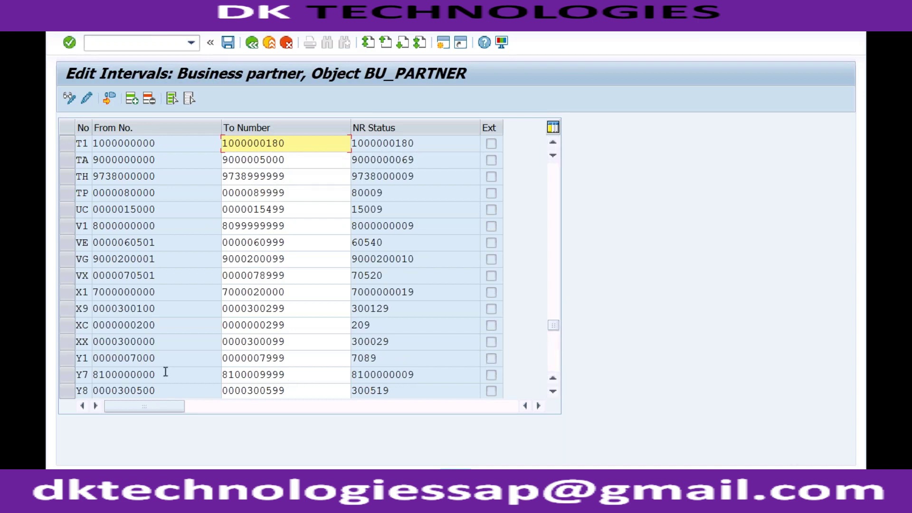
left_click(297, 373)
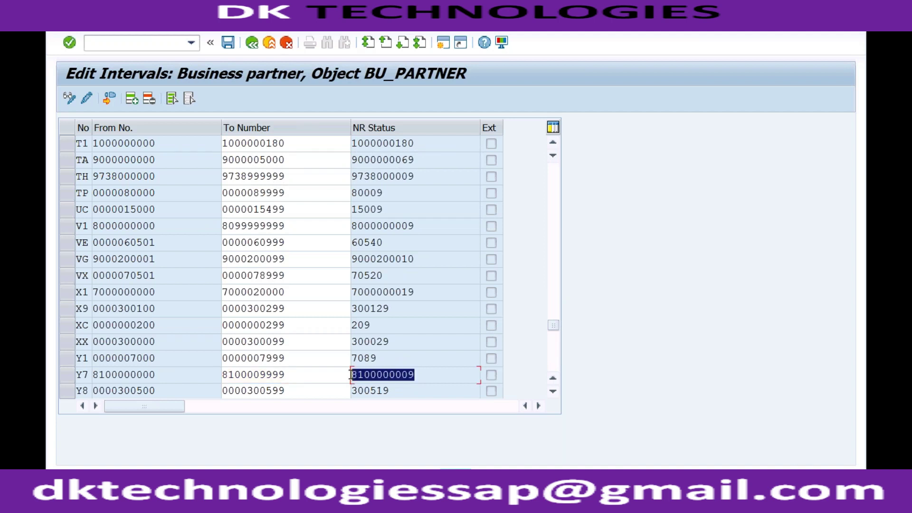
left_click(299, 371)
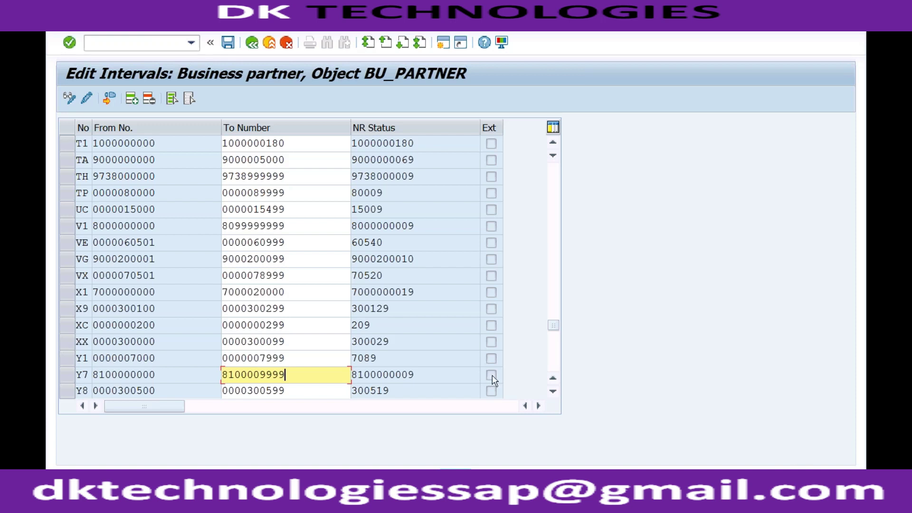
left_click(452, 374)
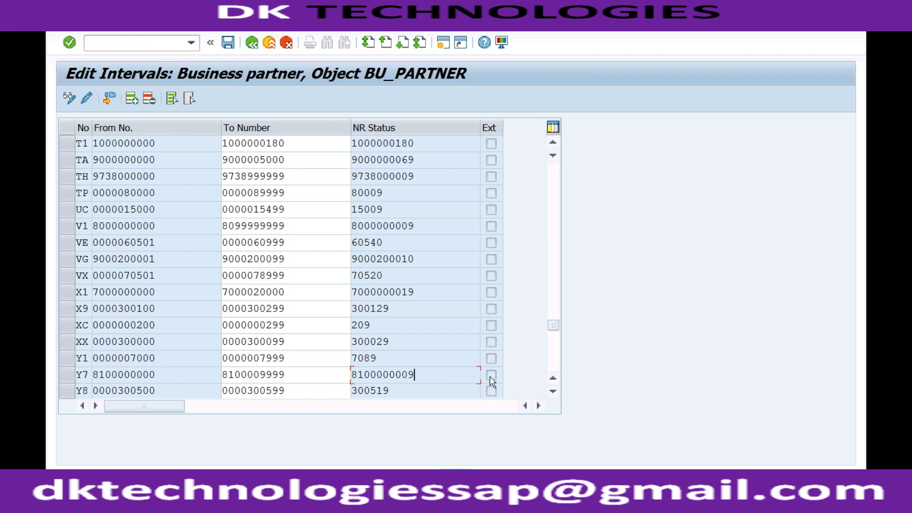
- Return to the IMG structure and open Define Groupings and Assign Number Ranges
left_click(251, 44)
left_click(252, 43)
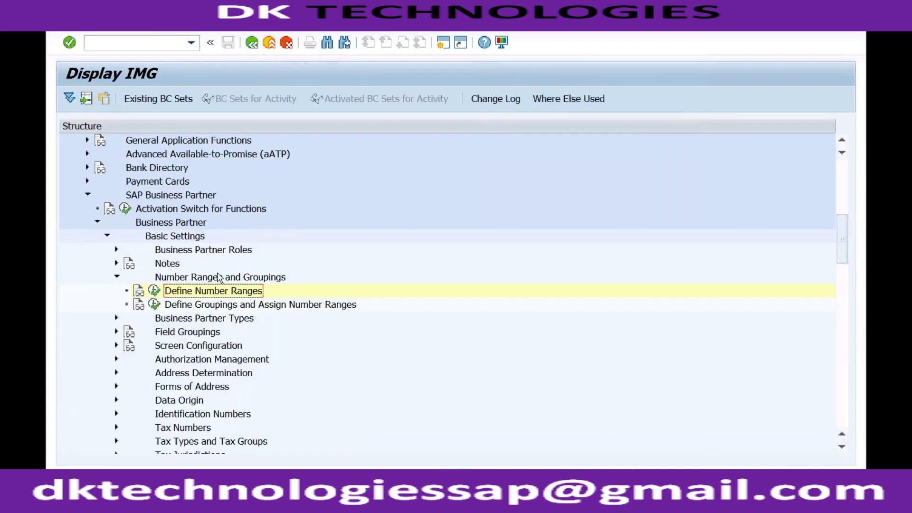
left_click(155, 305)
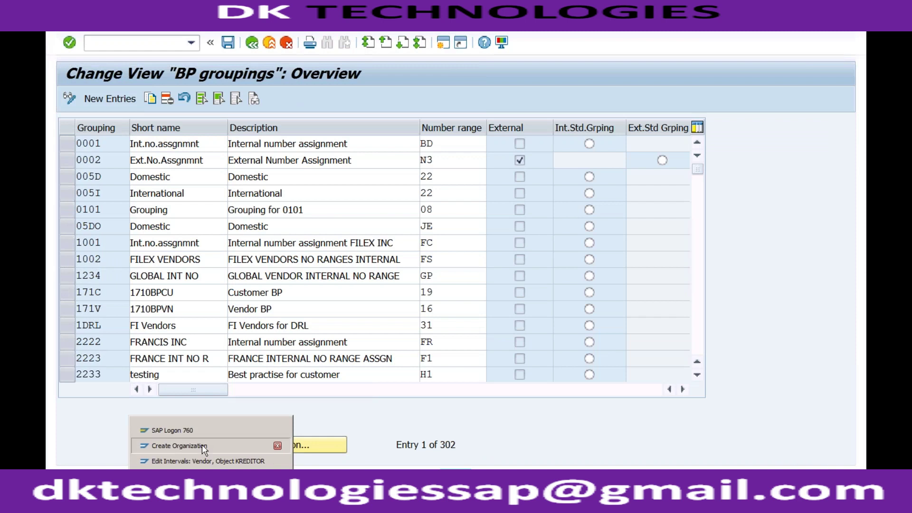
- Switch to the Create Organization session and set the business partner grouping to RDO1 Domestic - RECH
left_click(201, 445)
left_click(512, 129)
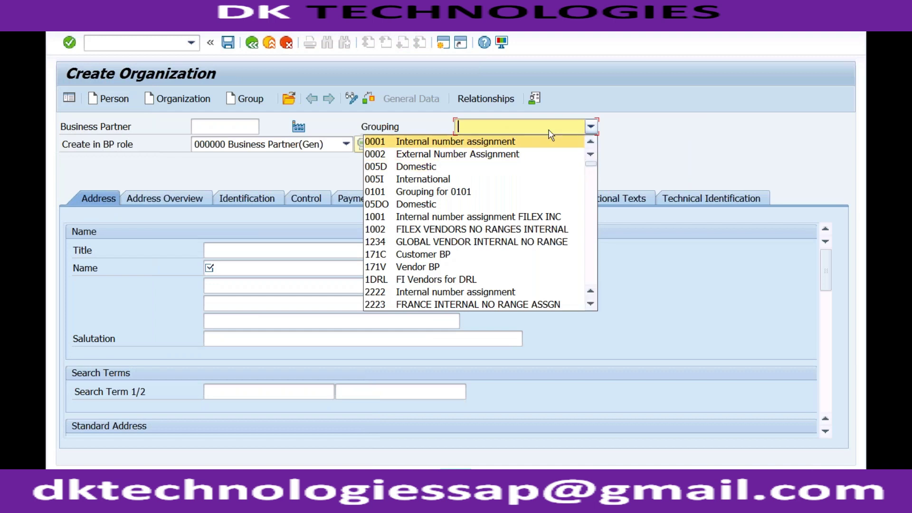
key("r")
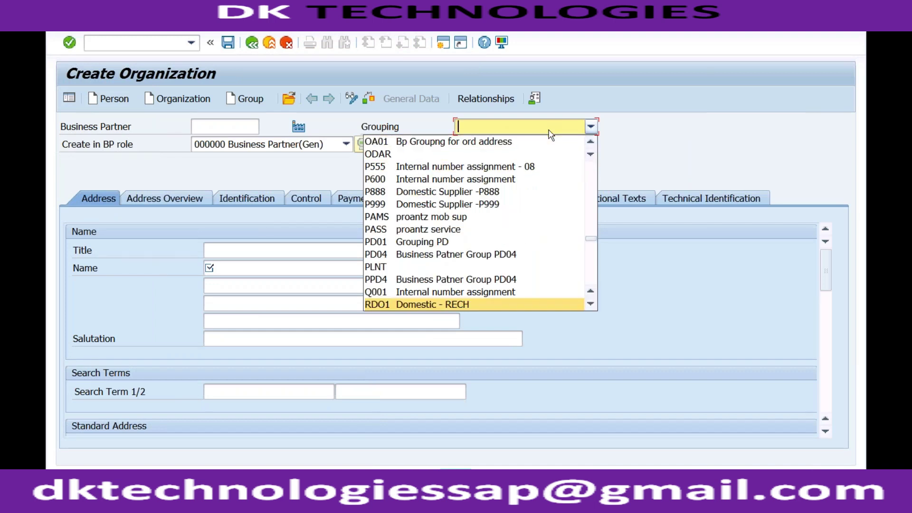
left_click(466, 305)
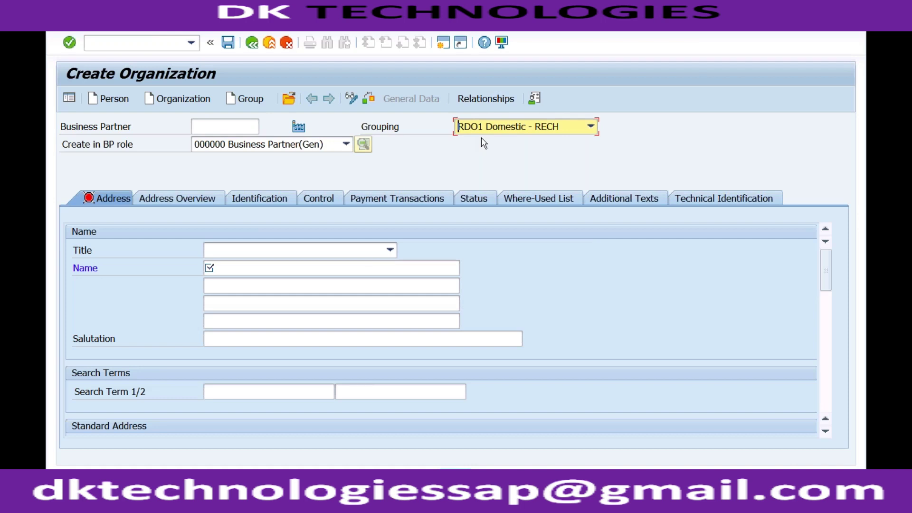
- Open another session, start transaction spro and display the SAP Reference IMG
left_click(444, 43)
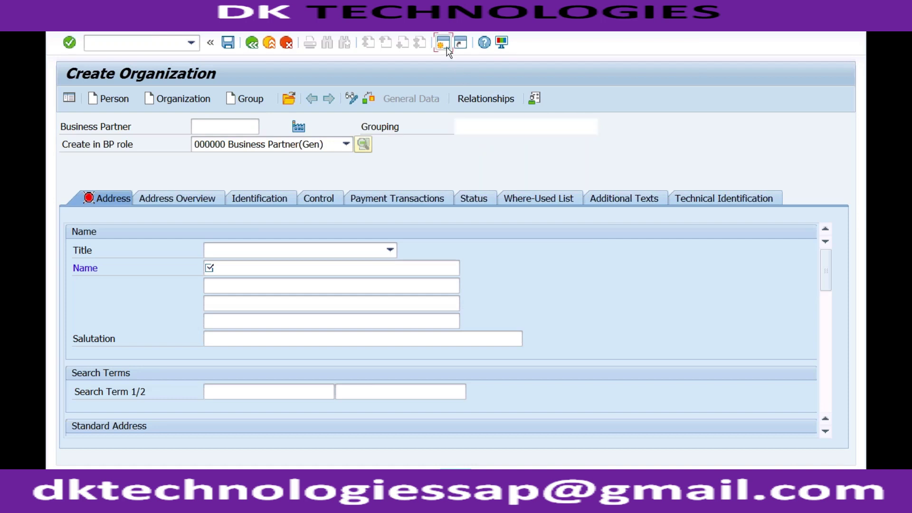
type("s")
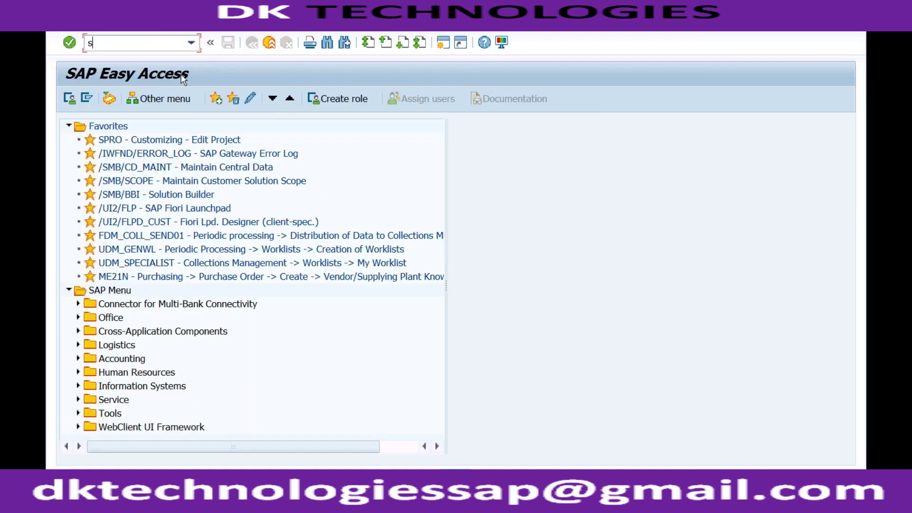
type("pro")
key("Return")
left_click(128, 100)
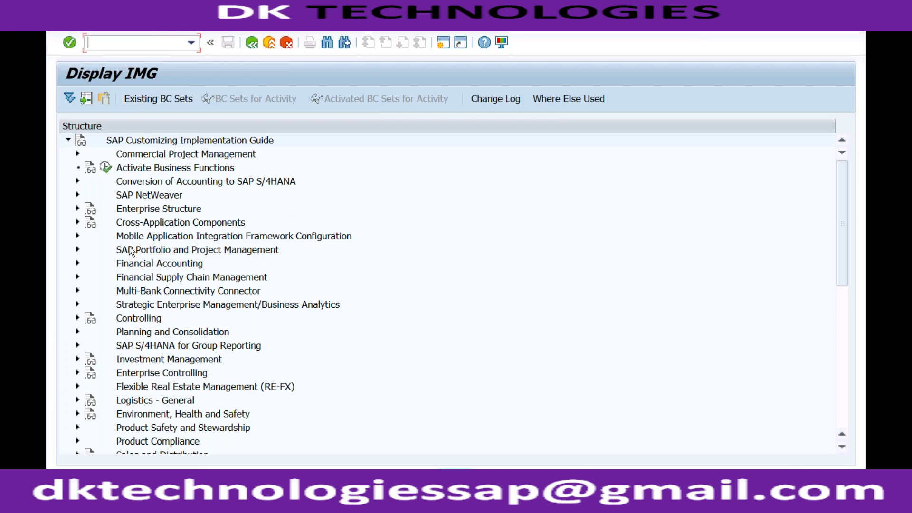
- Expand Cross-Application Components, Master Data Synchronization, Customer/Vendor Integration and Business Partner Settings in the IMG
left_click(78, 222)
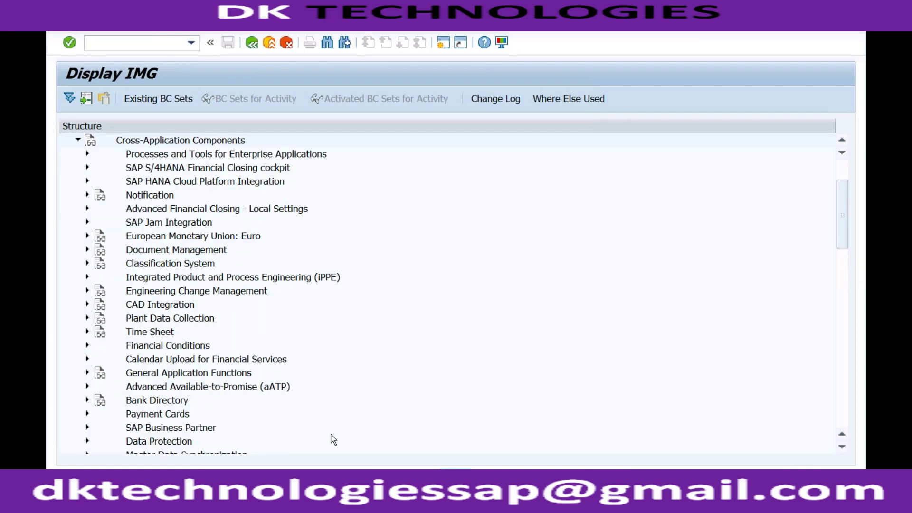
left_click(837, 410)
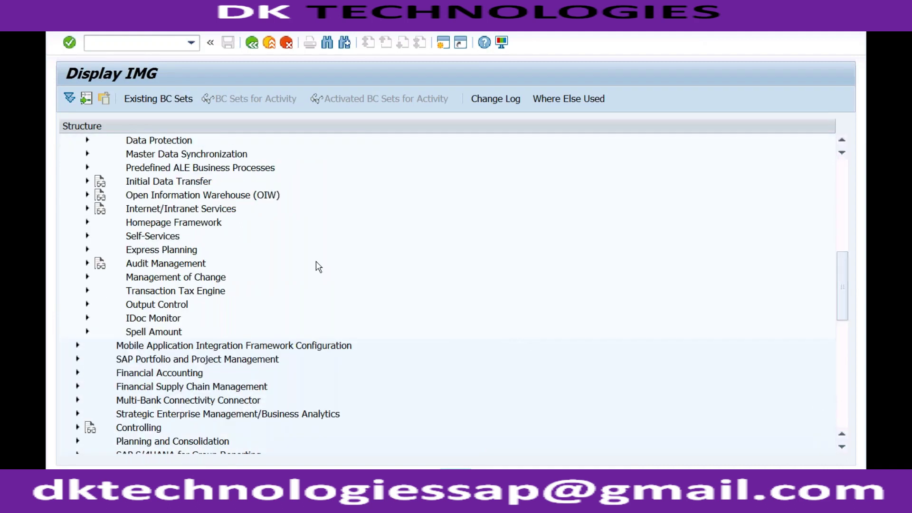
left_click(150, 157)
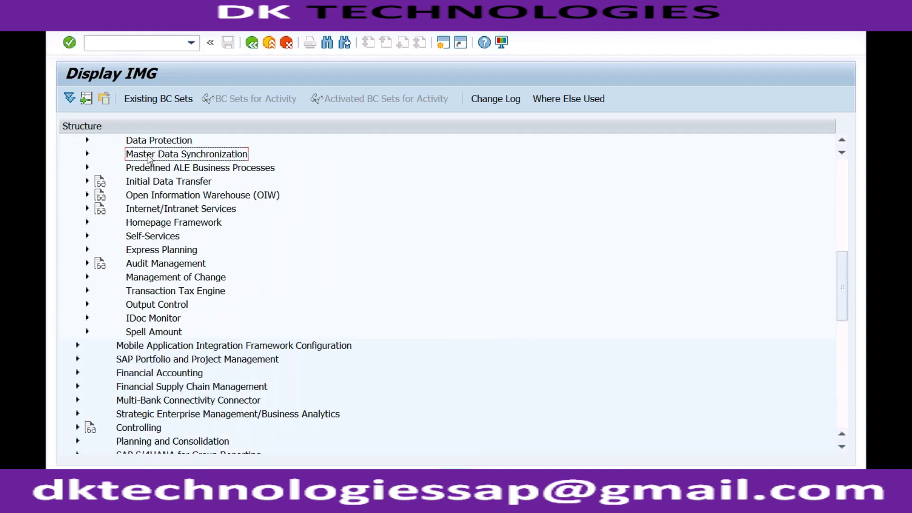
left_click(88, 155)
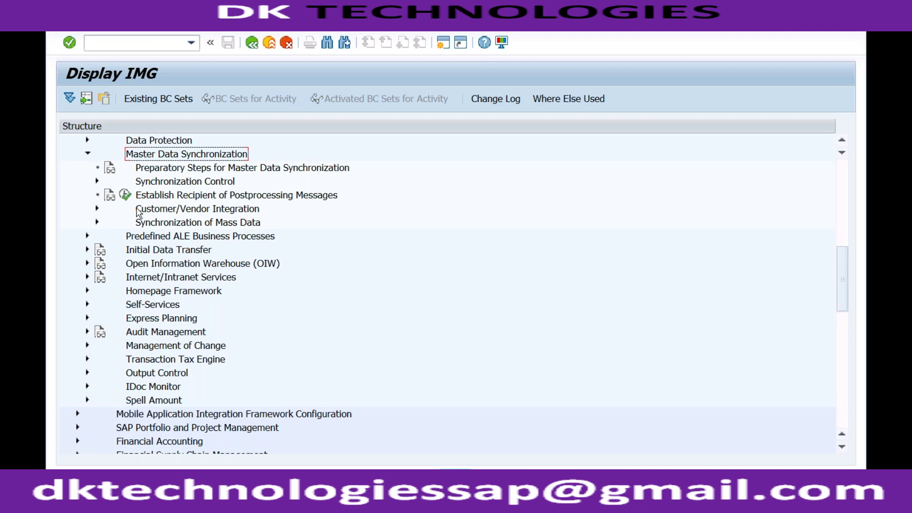
left_click(151, 212)
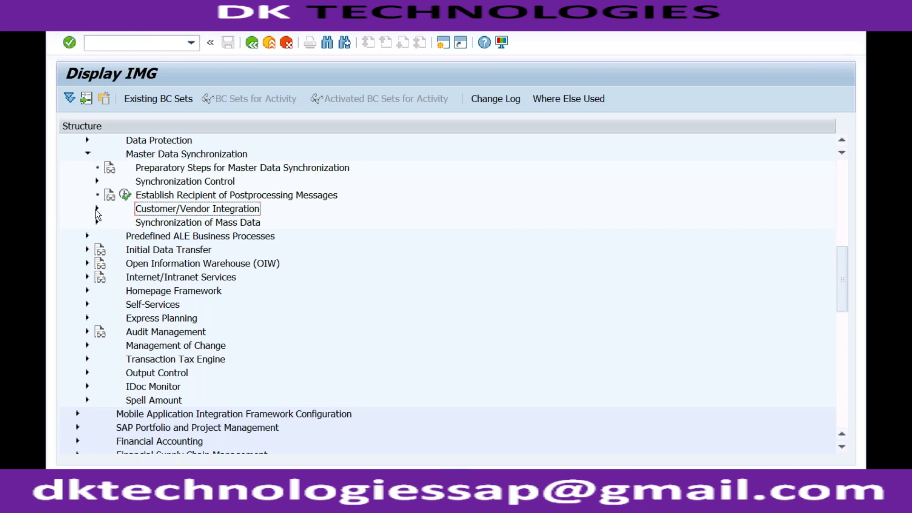
left_click(98, 209)
left_click(107, 250)
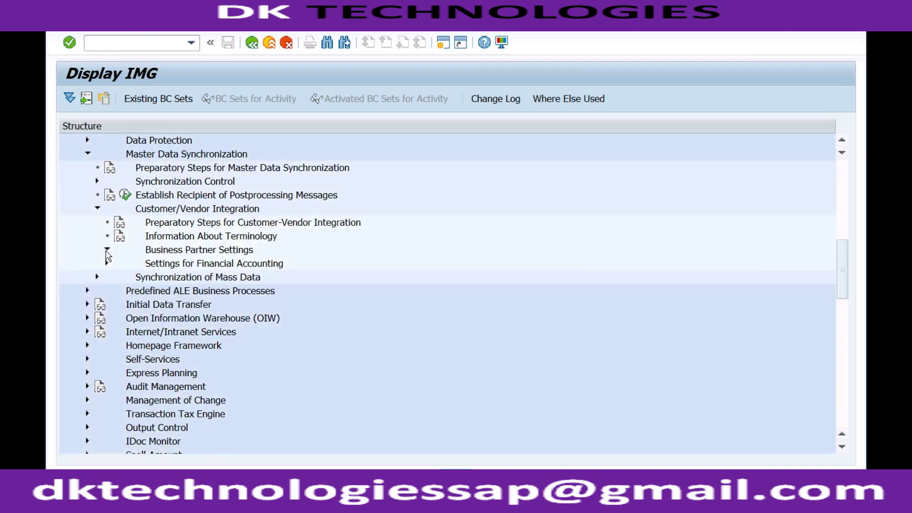
- Open Define Number Assignment for Direction BP to Vendor under Settings for Vendor Integration, Field Assignment for Vendor Integration, Assign Keys
left_click(175, 268)
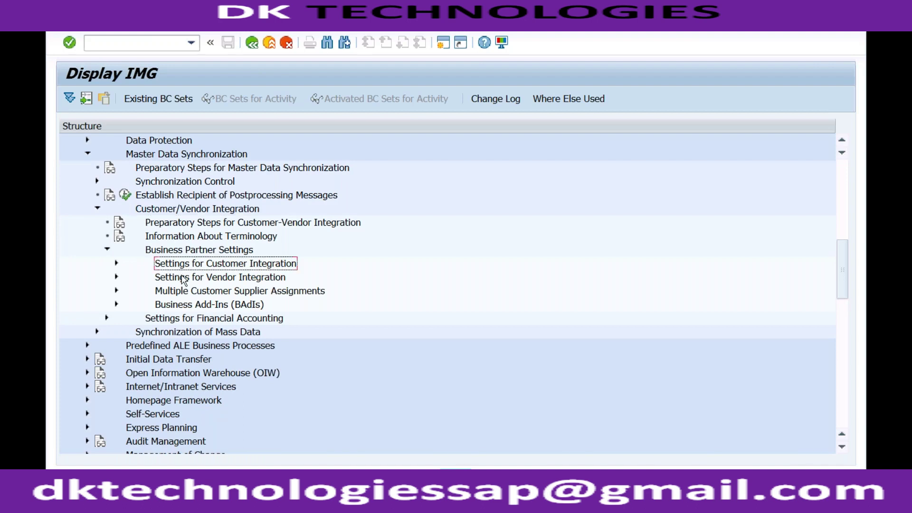
left_click(183, 280)
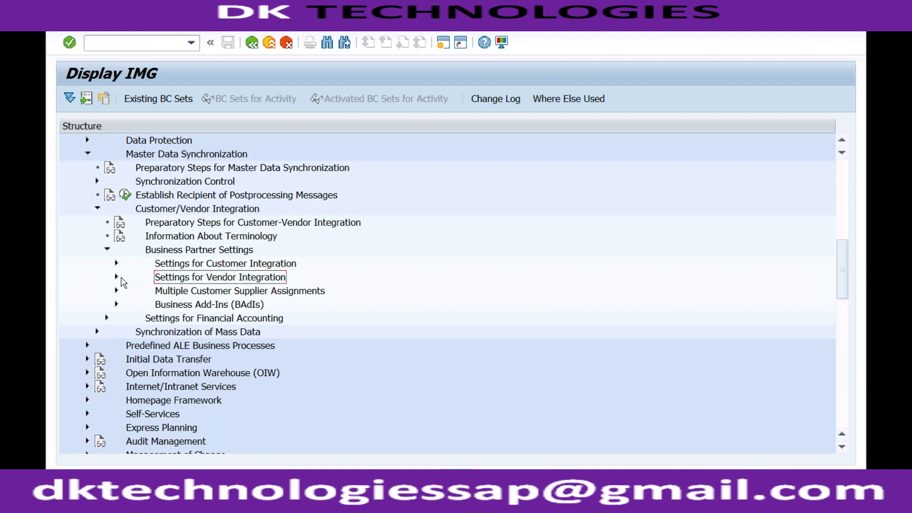
left_click(116, 277)
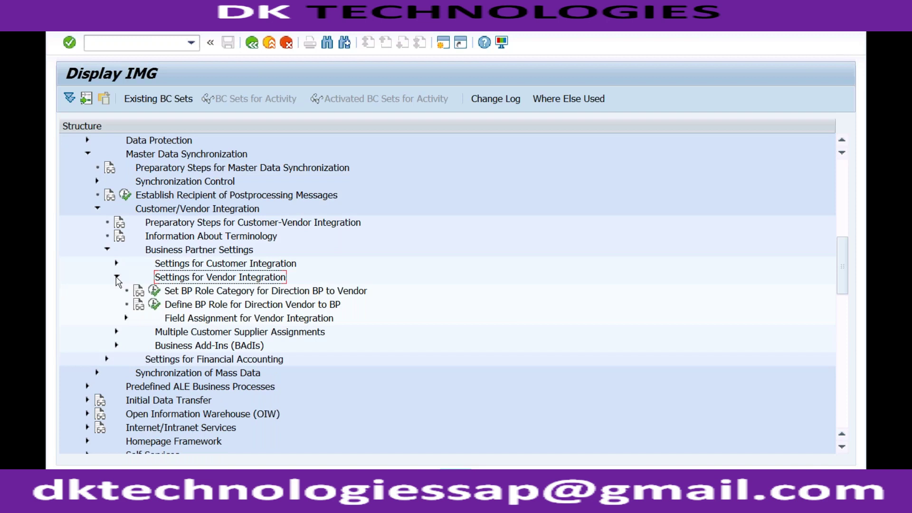
left_click(127, 319)
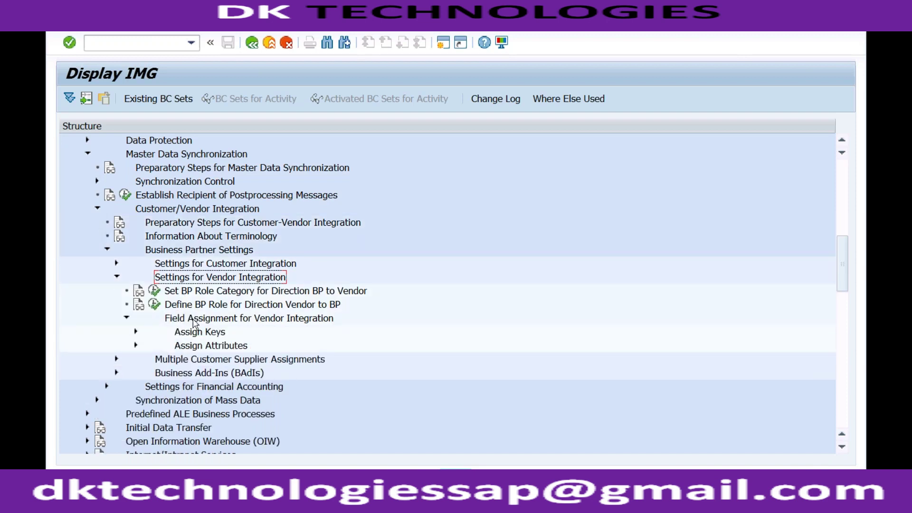
left_click(136, 332)
left_click(201, 349)
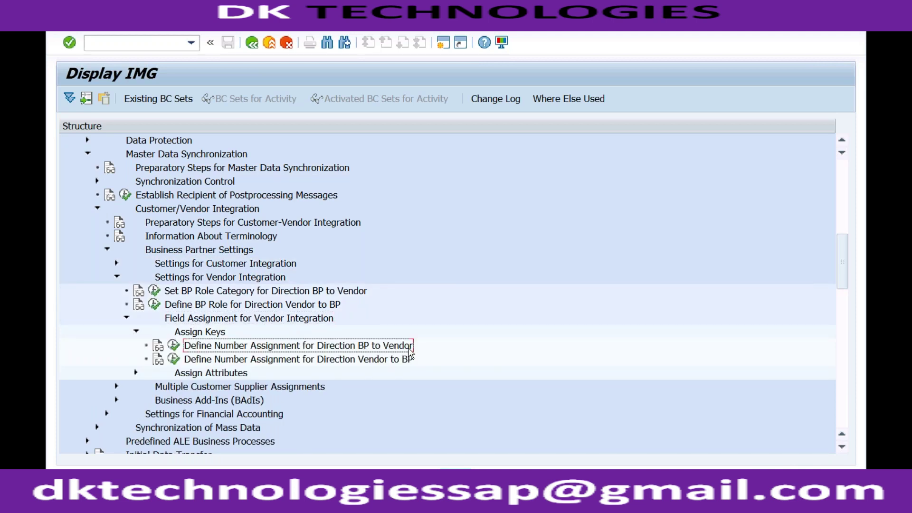
left_click(173, 345)
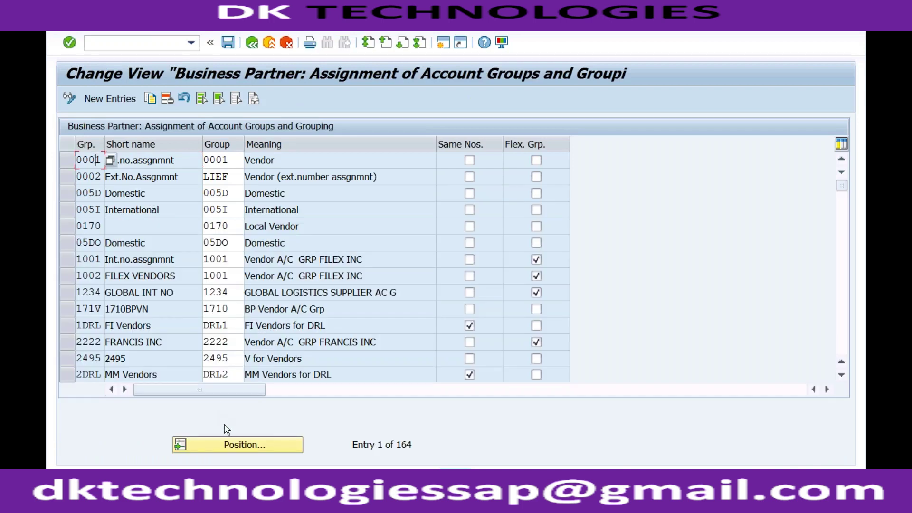
- Position the account group assignment list at grouping RDO1 and examine which vendor account group is linked to it
left_click(227, 443)
type("rd01")
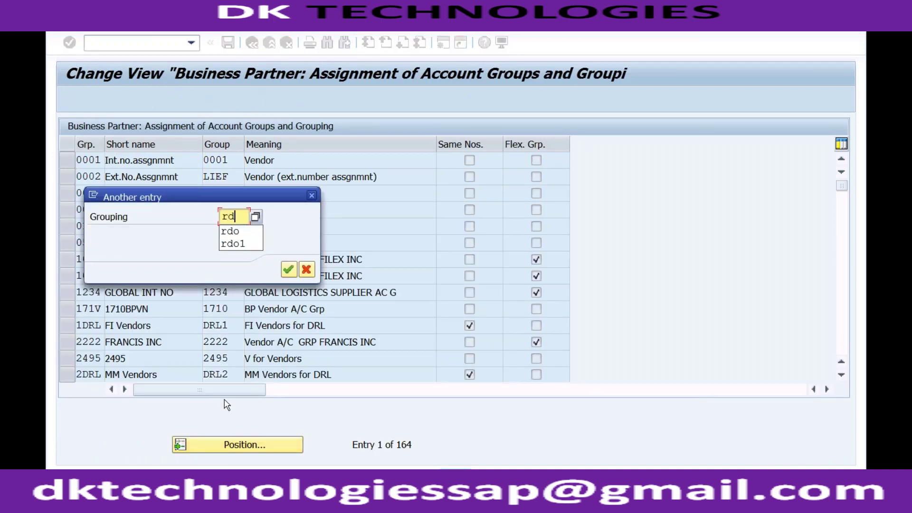
key("Return")
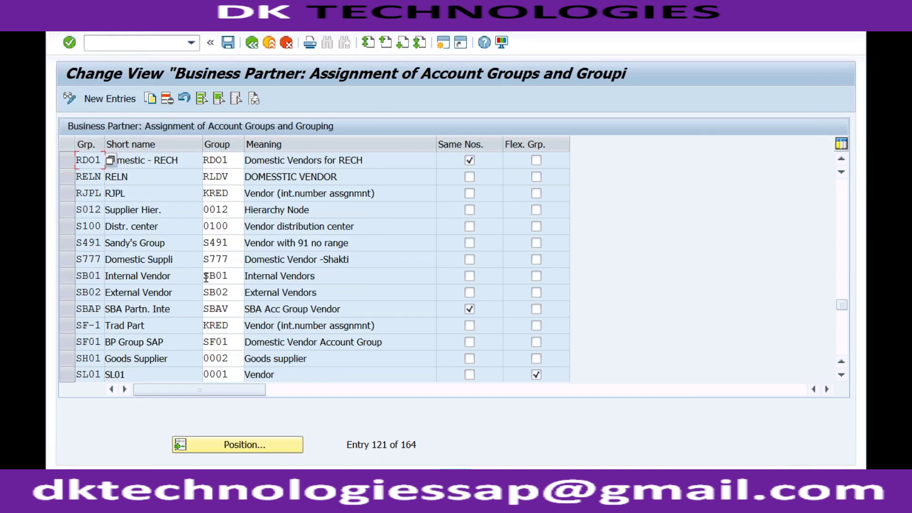
left_click(233, 161)
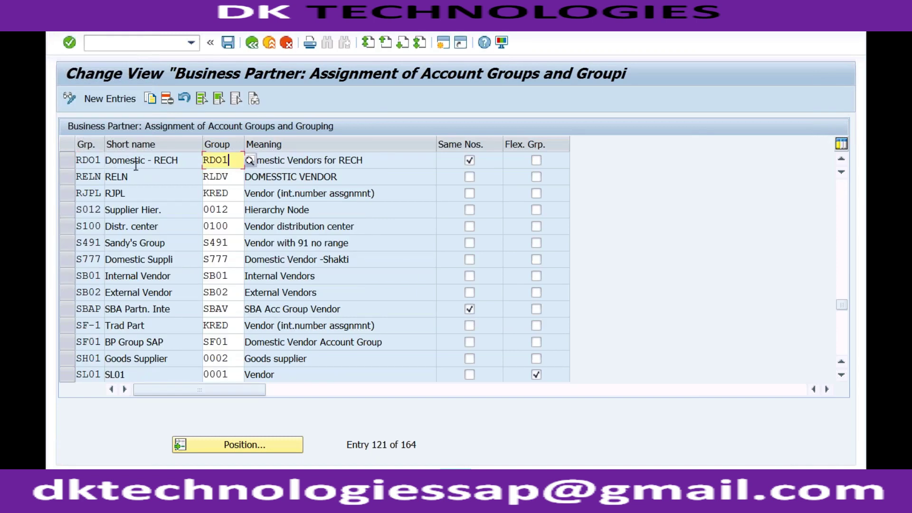
left_click(105, 160)
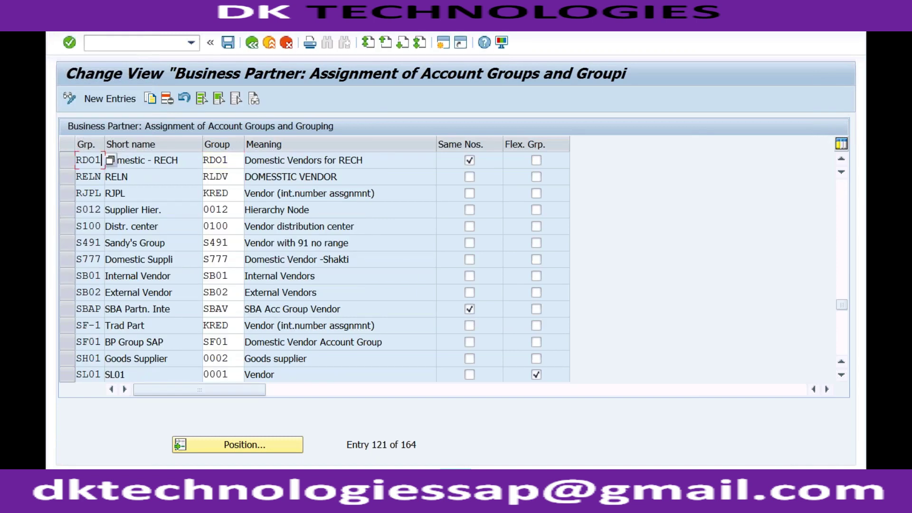
left_click(231, 160)
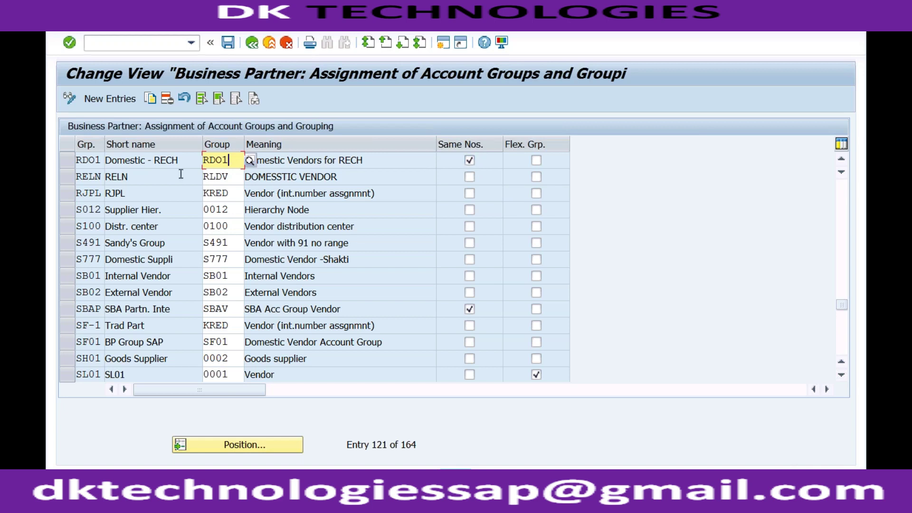
left_click(96, 161)
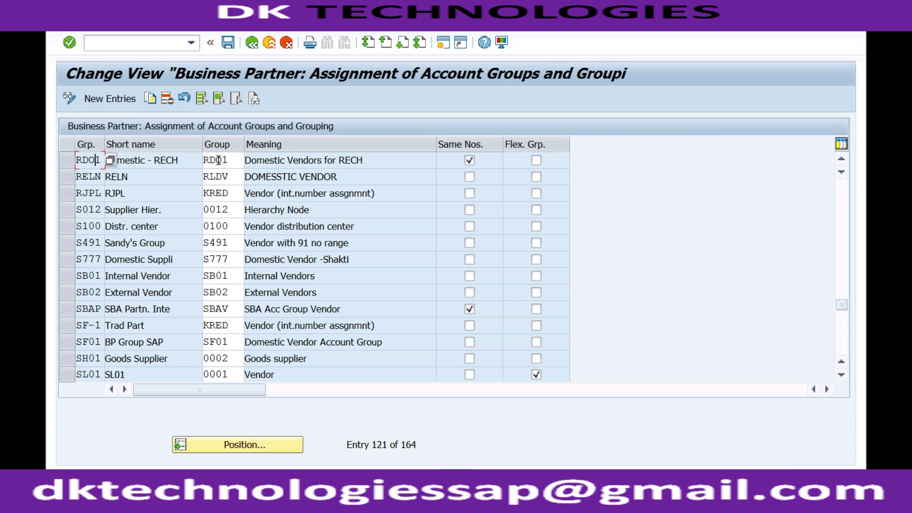
key("Tab")
left_click(95, 160)
left_click(103, 161)
left_click_drag(231, 163, 199, 161)
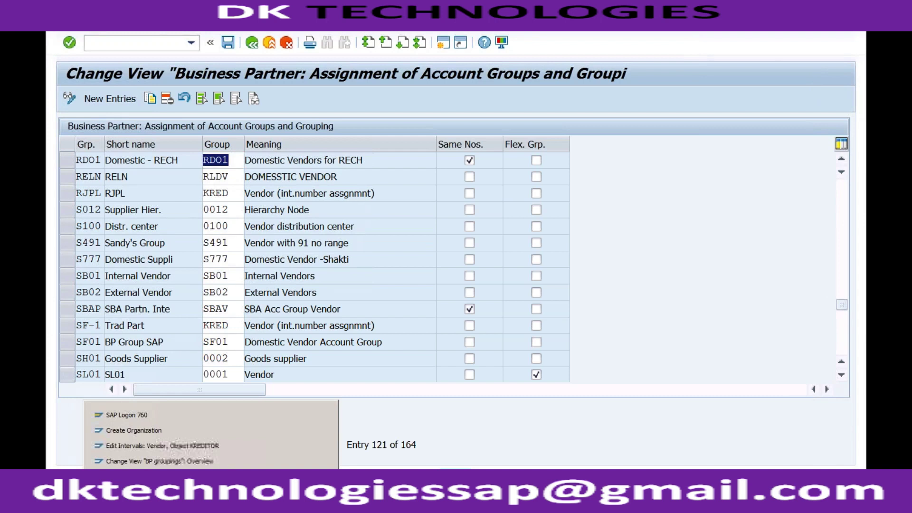
- Clear the external numbering flag of vendor interval Y7, compare it with the Same Nos. option of grouping RDO1, and set it again
left_click(202, 444)
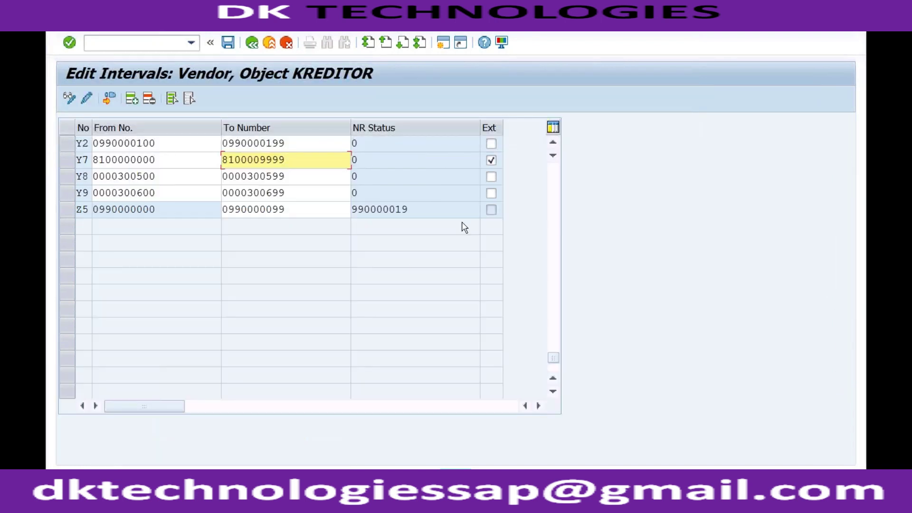
left_click(492, 161)
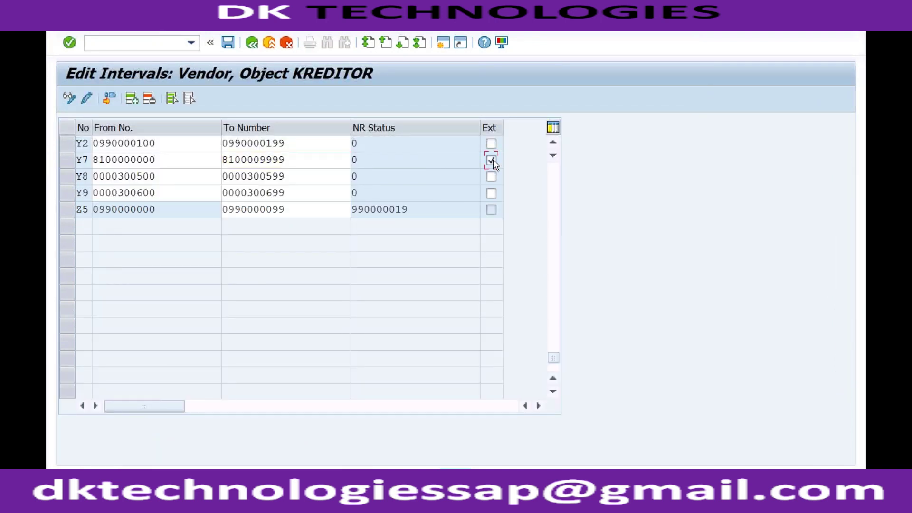
left_click(211, 479)
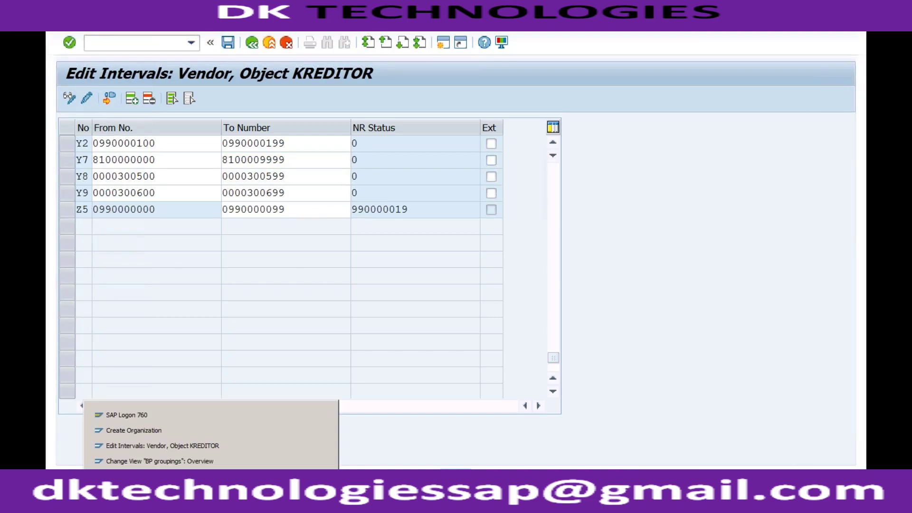
left_click(159, 461)
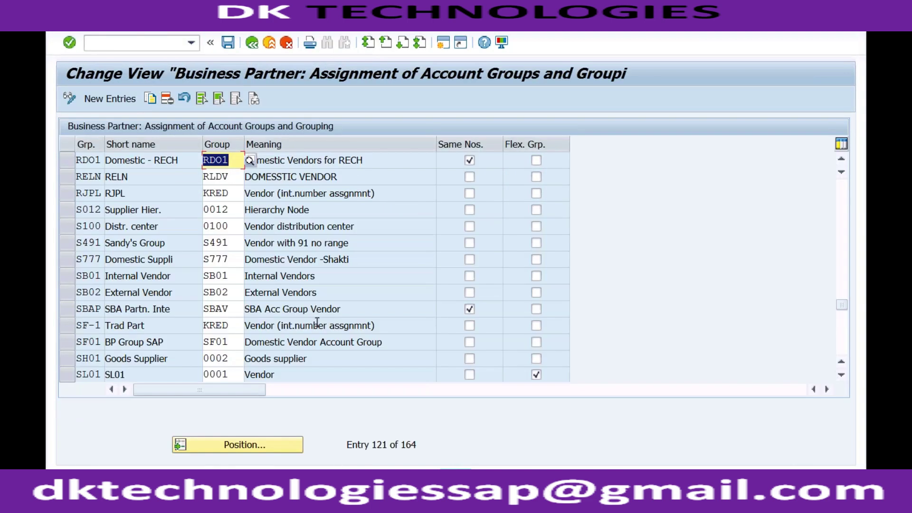
left_click(469, 159)
left_click(200, 442)
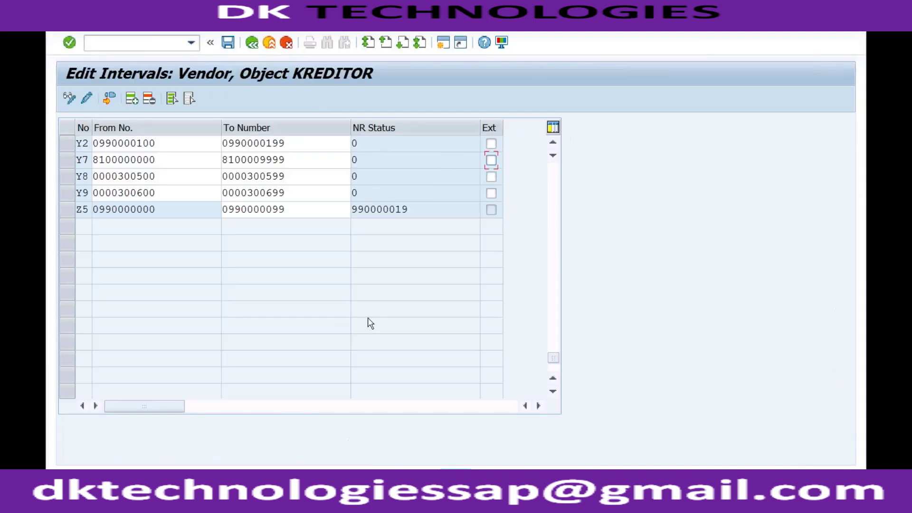
left_click(491, 161)
- Return to the Create Organization session and create the business partner in BP role FLVN00 Supplier (Fin.Accounting)
mouse_move(211, 494)
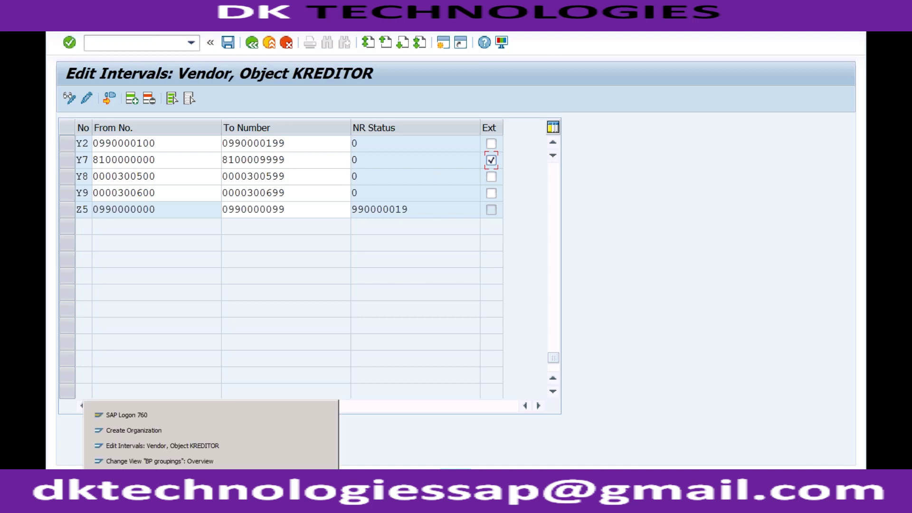
left_click(199, 429)
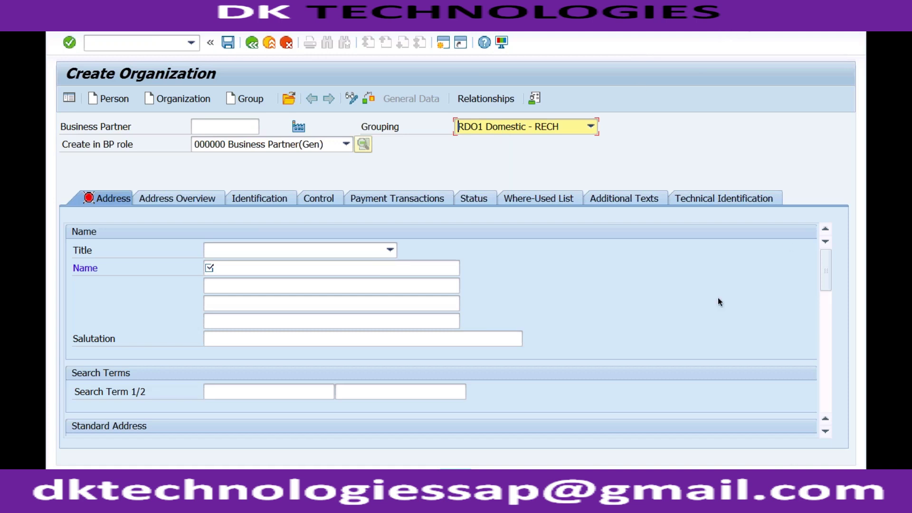
left_click(346, 143)
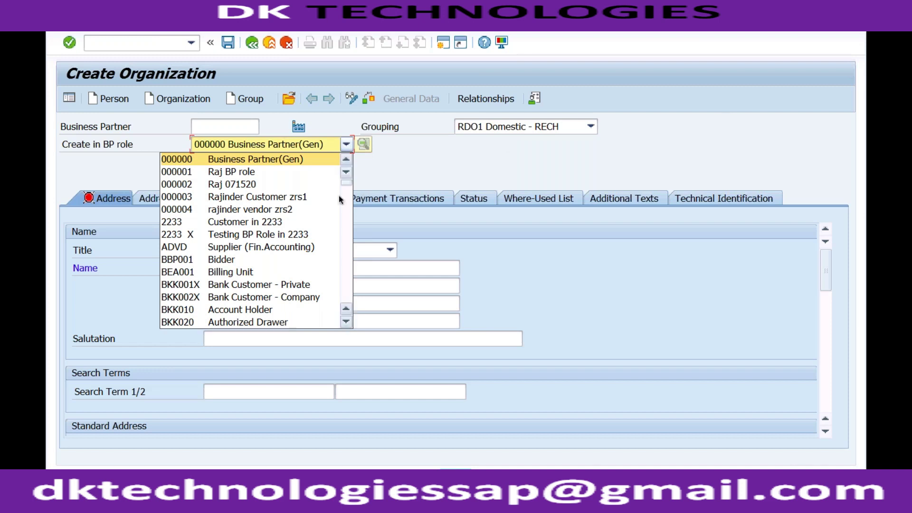
left_click(344, 207)
left_click(347, 226)
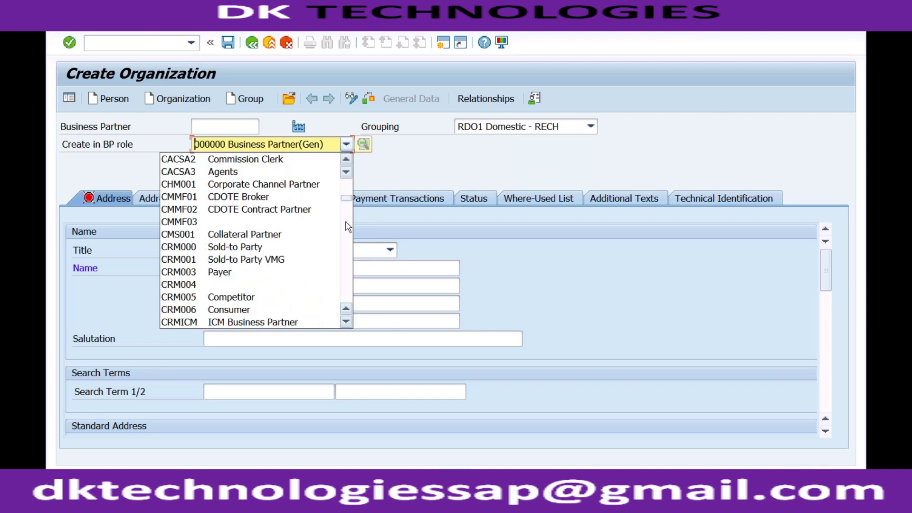
left_click(347, 229)
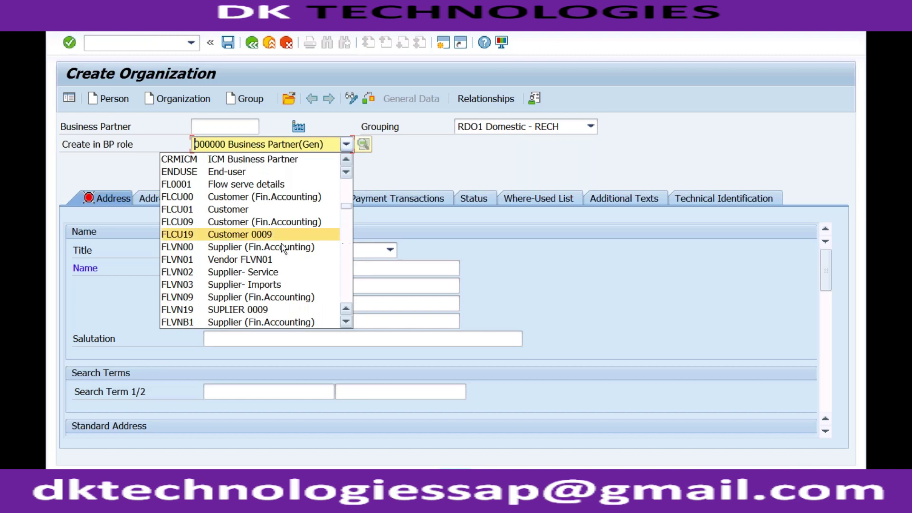
left_click(252, 247)
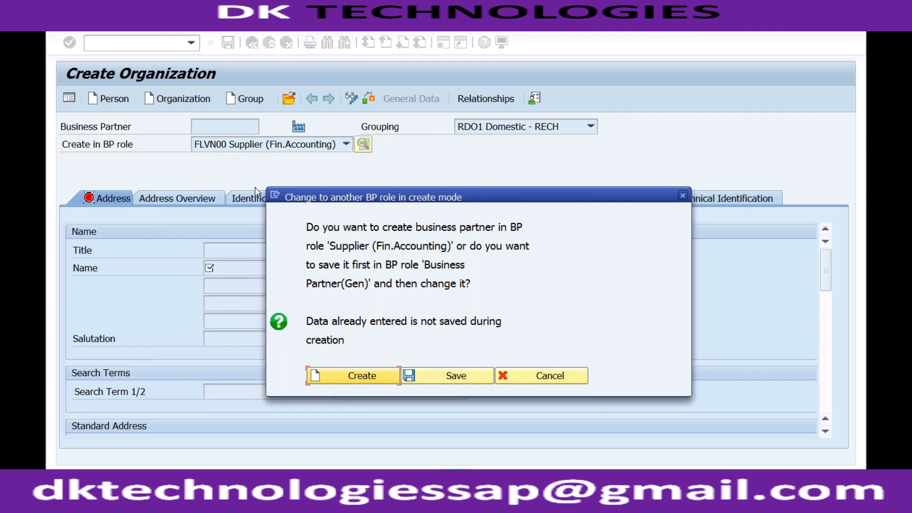
left_click(328, 374)
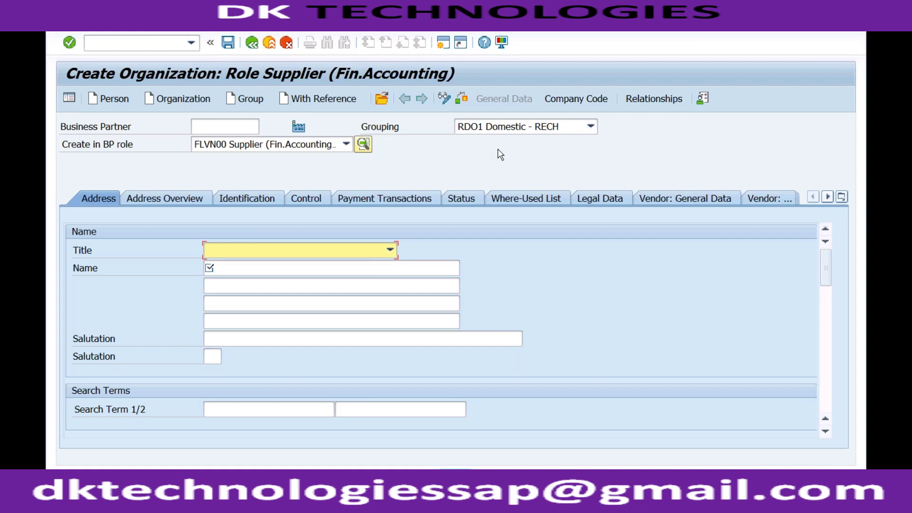
- Switch the new organization's BP role to FLVN01 Vendor FLVN01 and back to FLVN00 Supplier (Fin.Accounting)
left_click(346, 144)
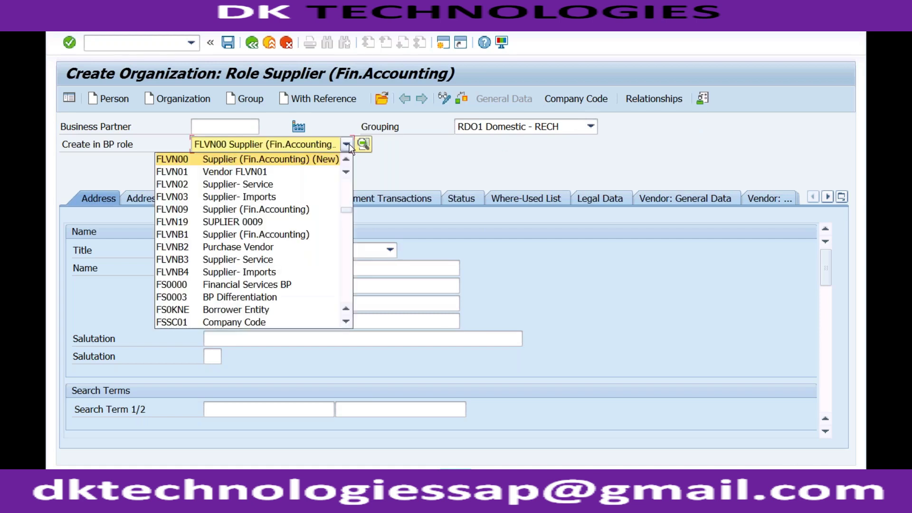
left_click(281, 174)
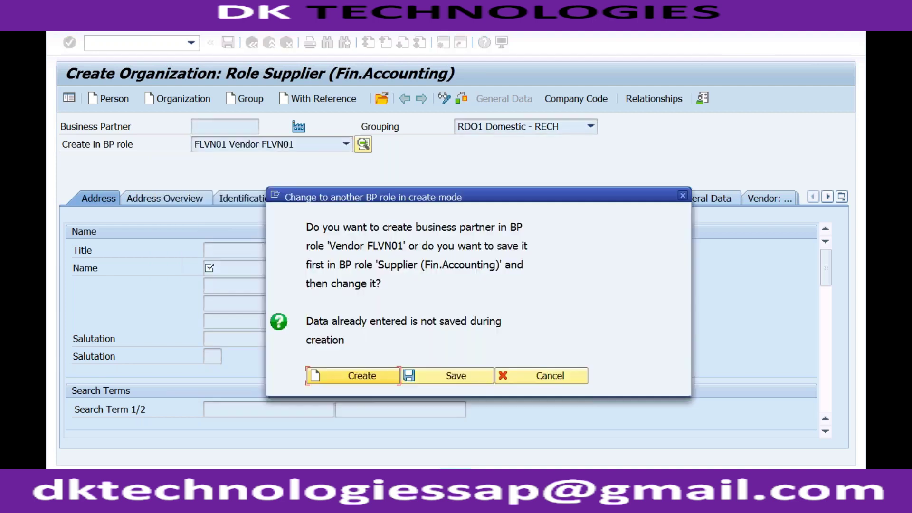
left_click(354, 377)
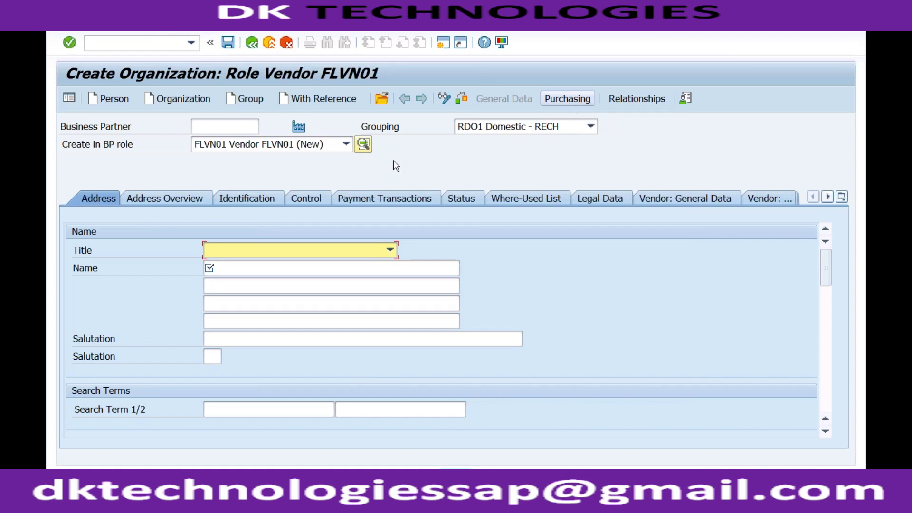
left_click(345, 144)
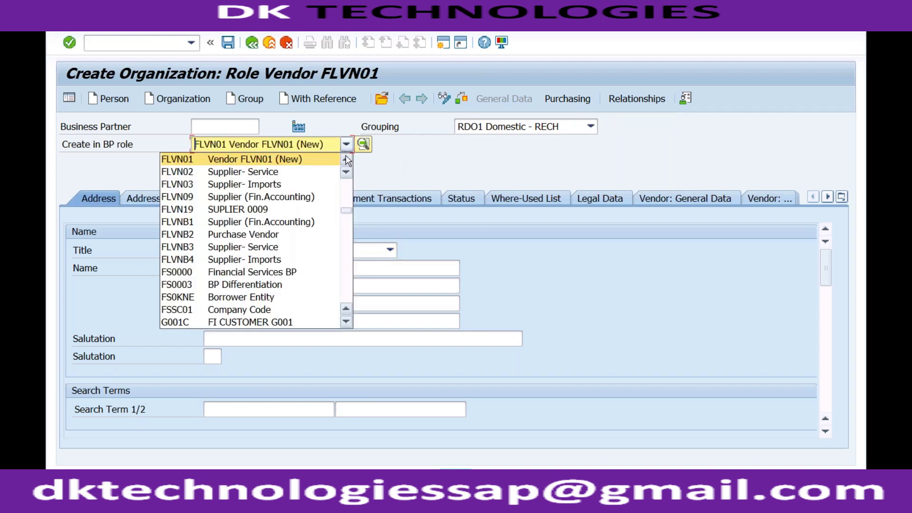
left_click(346, 158)
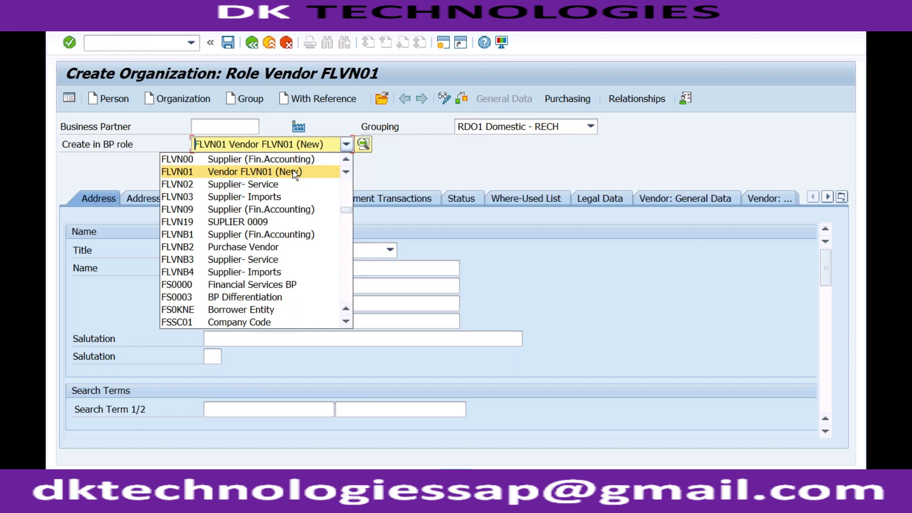
left_click(266, 159)
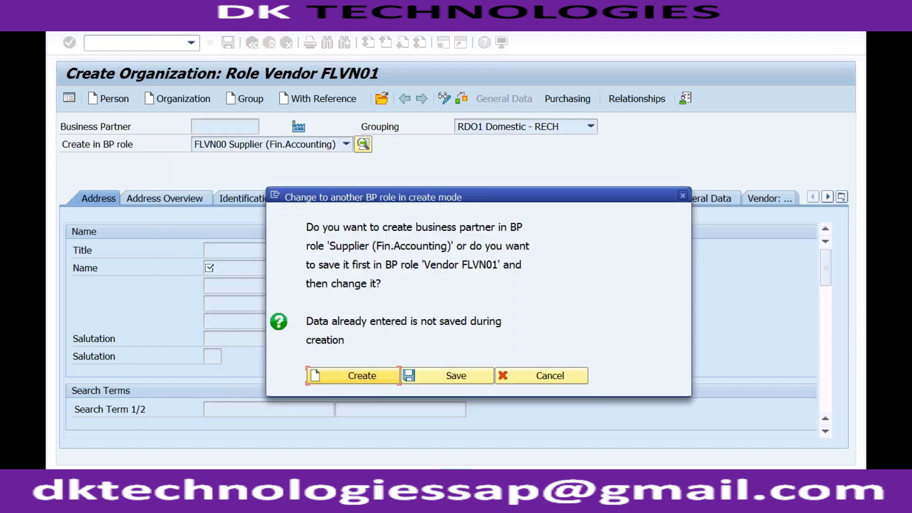
left_click(342, 376)
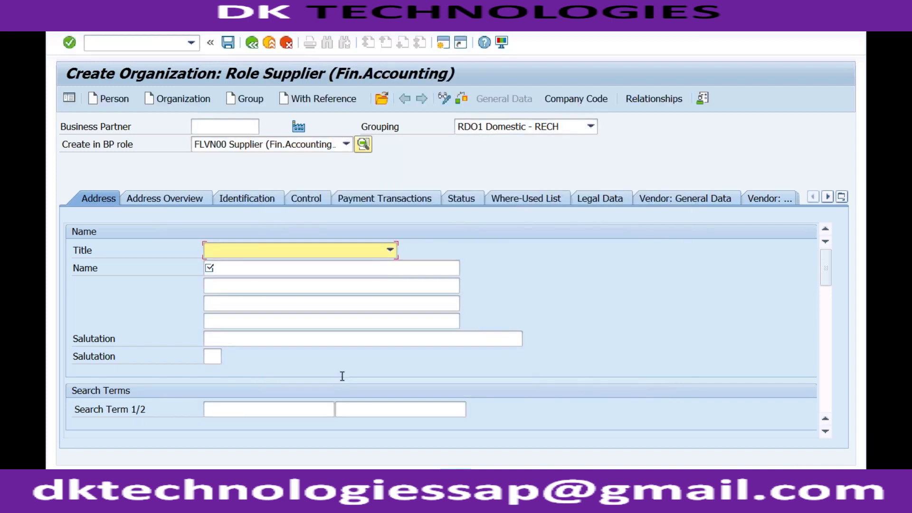
- Set the organization's title to 0003 Company and its name to Dom Vendor RECH
left_click(390, 249)
left_click(335, 263)
left_click(281, 268)
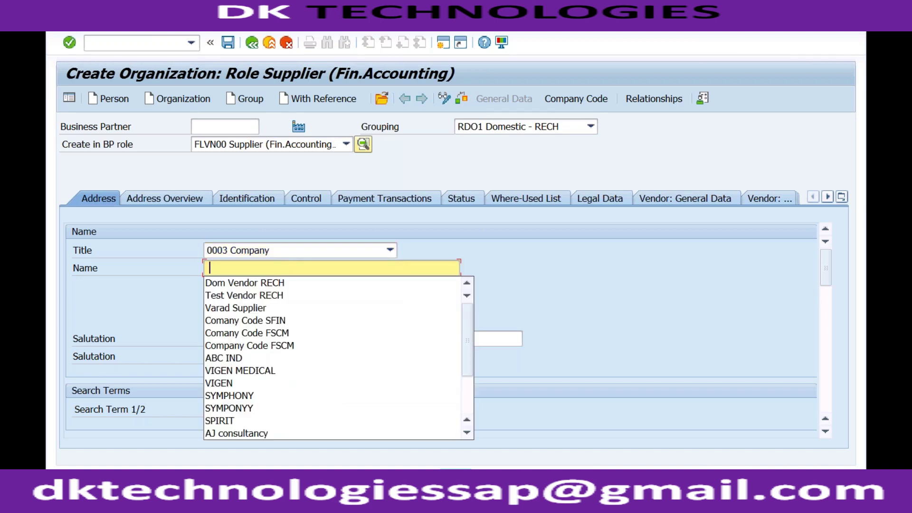
key("Return")
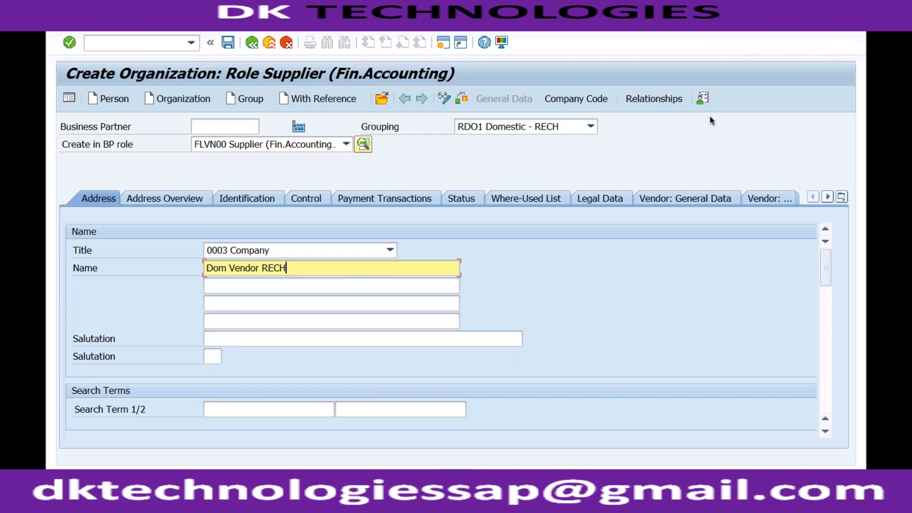
- Enter the vendor's postal code and city in the standard address and set the country to IN
left_click(826, 304)
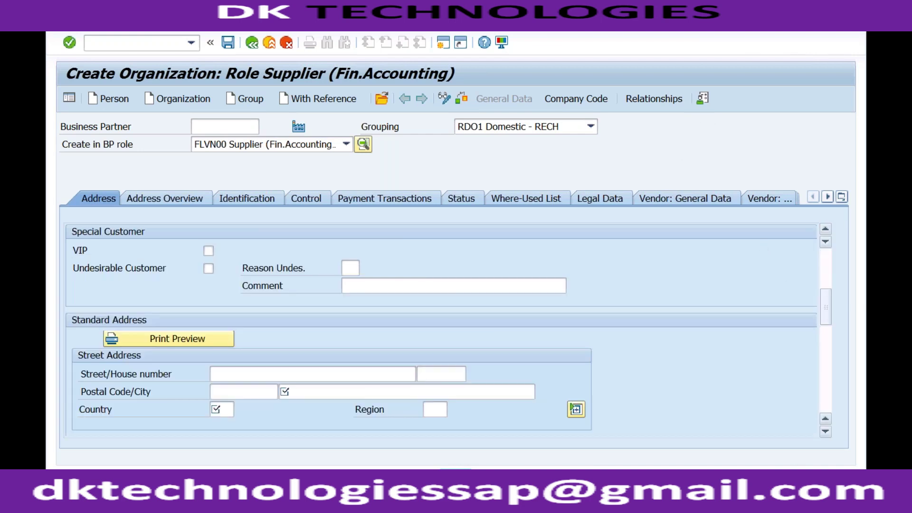
left_click(236, 392)
key("Down")
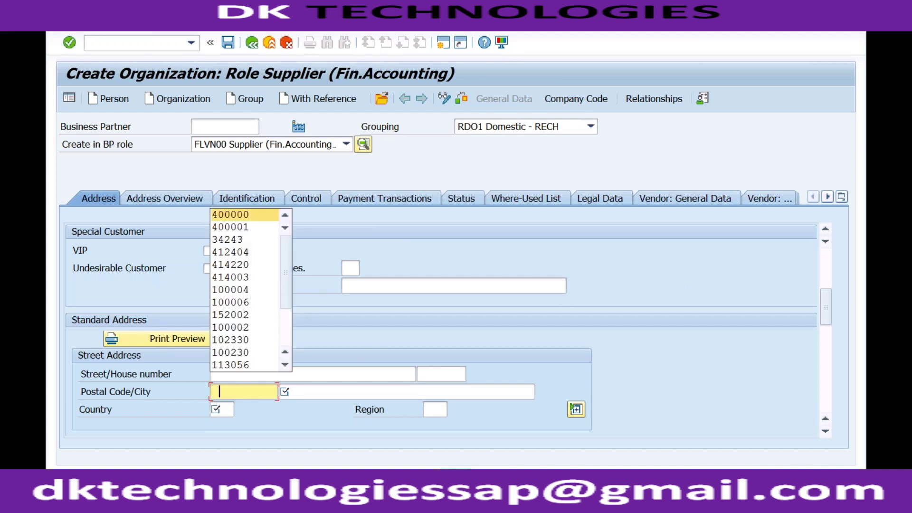
key("Tab")
key("Down")
key("Tab")
type("IN")
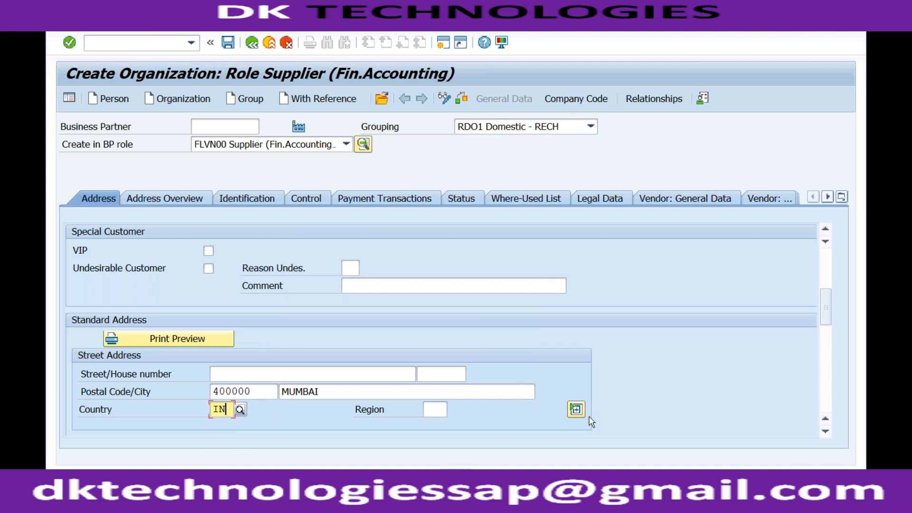
- Enter RECH as the first search term and set the communication language to EN English
left_click(827, 286)
left_click(288, 411)
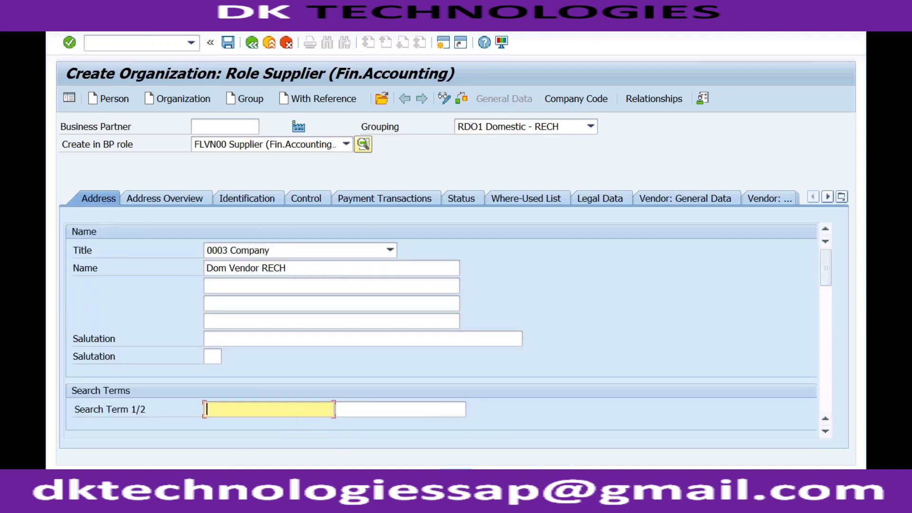
type("RECH")
left_click(824, 379)
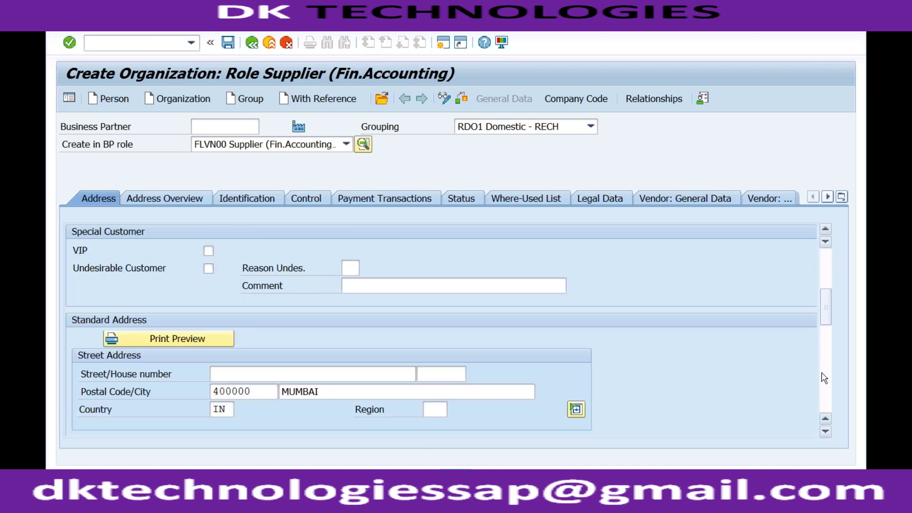
left_click(824, 378)
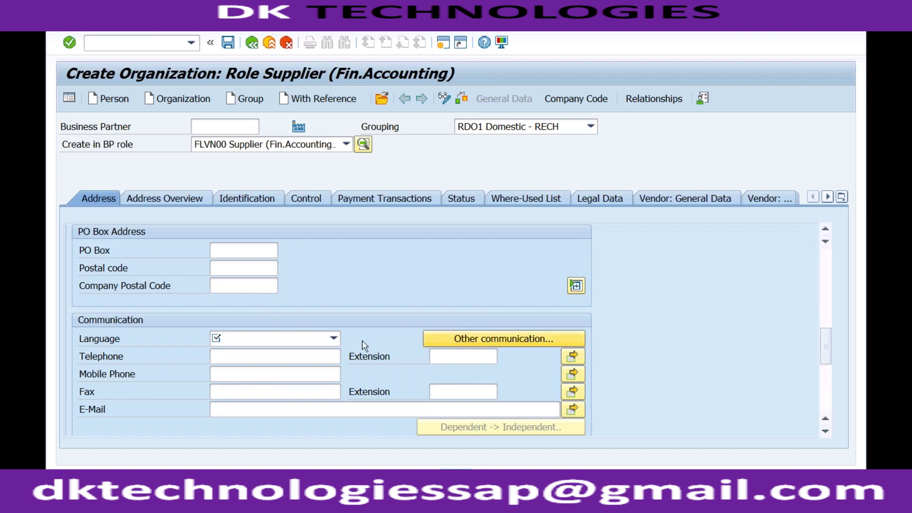
left_click(280, 340)
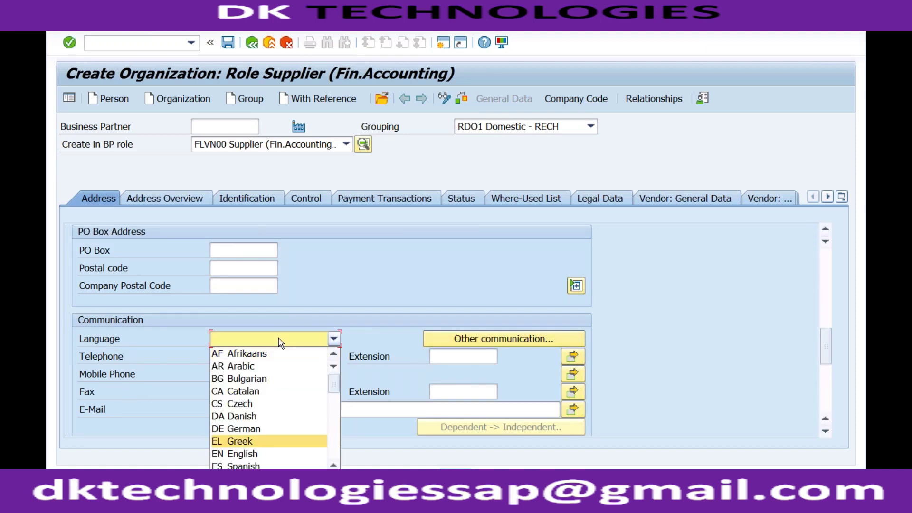
left_click(254, 454)
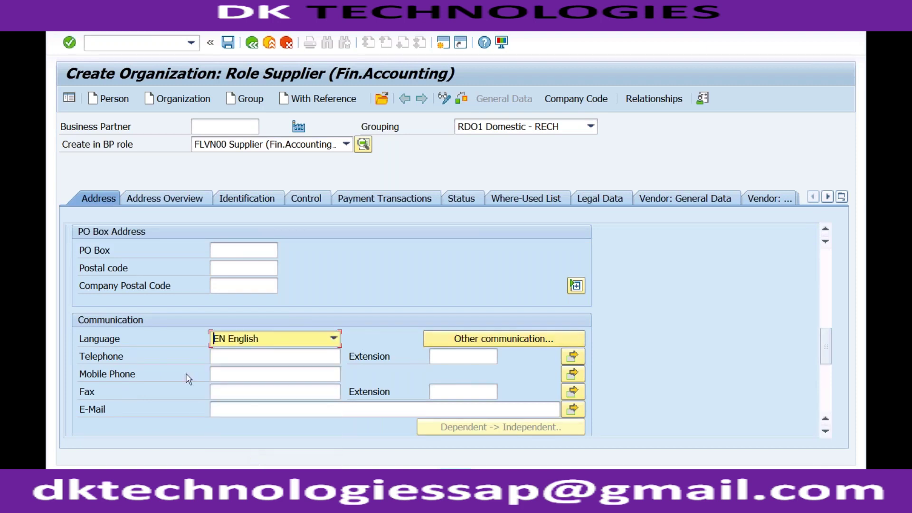
- Open the vendor's company code data for RECH and examine which account management fields are required
left_click(573, 99)
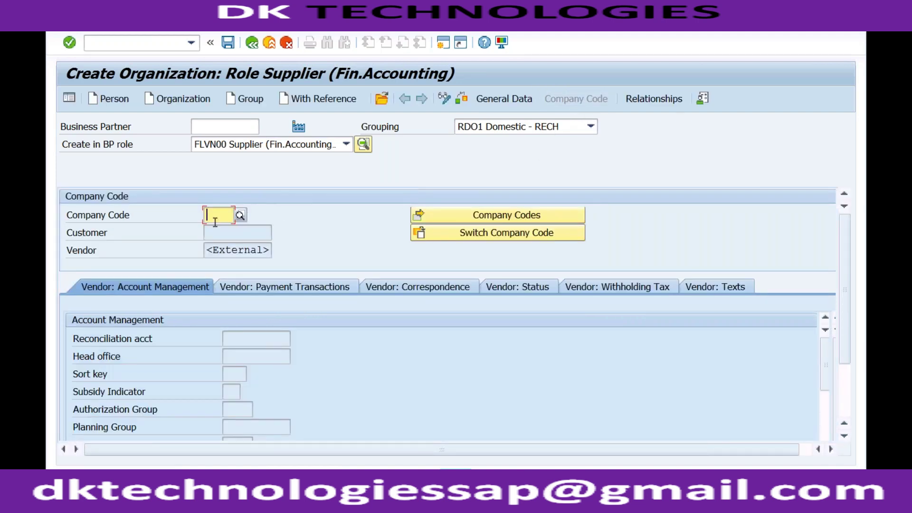
type("rech")
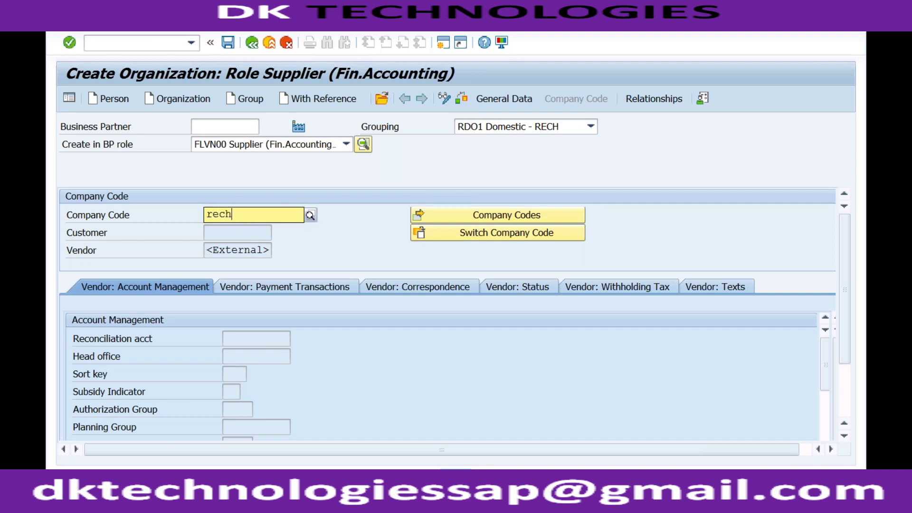
key("Return")
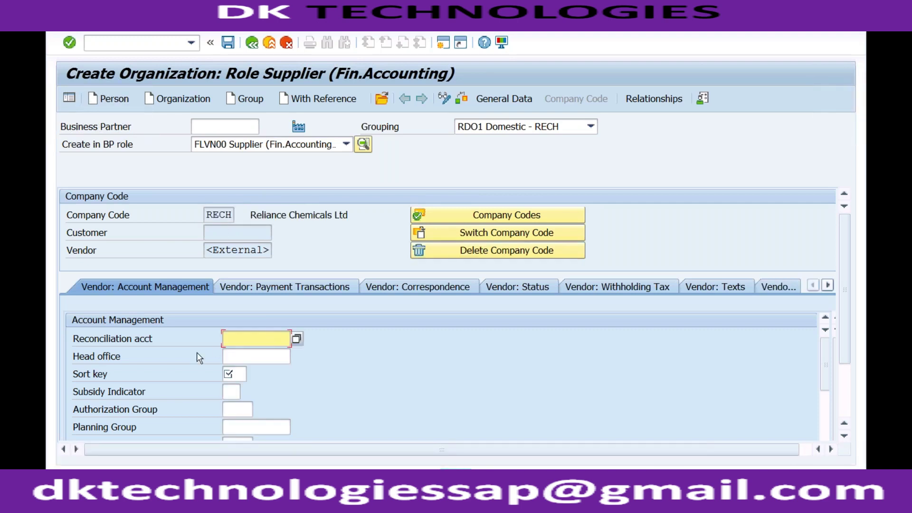
left_click(236, 375)
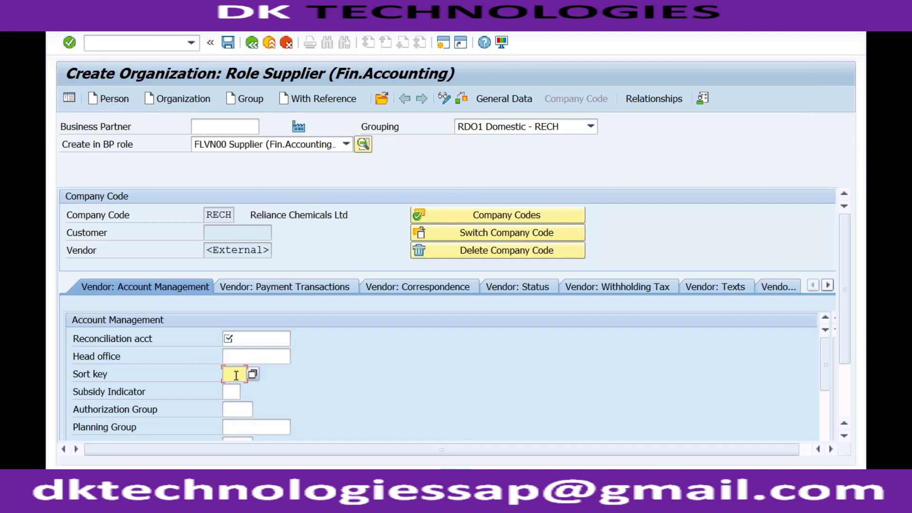
left_click(243, 338)
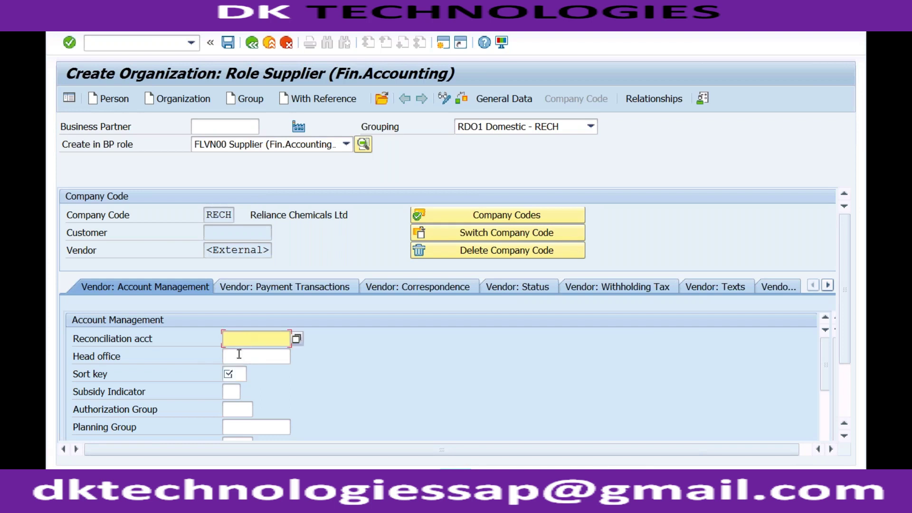
left_click(238, 357)
left_click(232, 395)
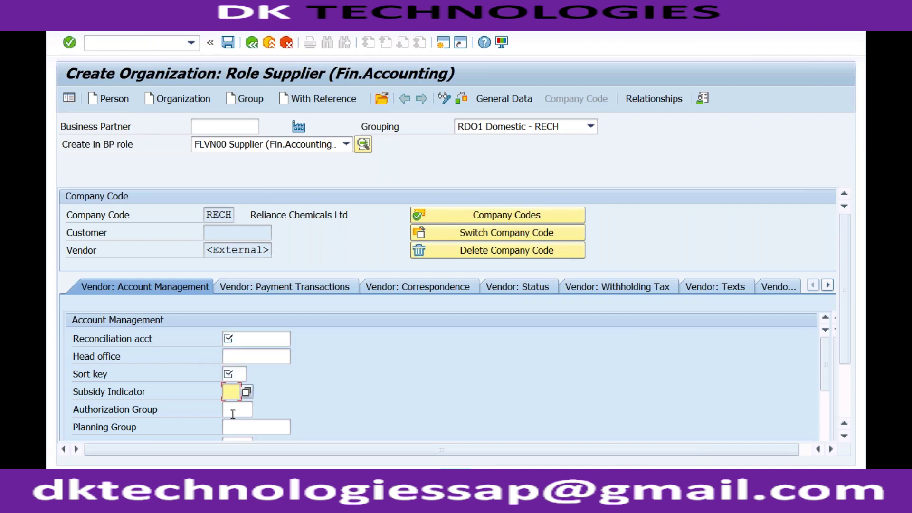
- Set the vendor's reconciliation account to 1000 and the sort key to 001, and save the business partner
left_click(232, 415)
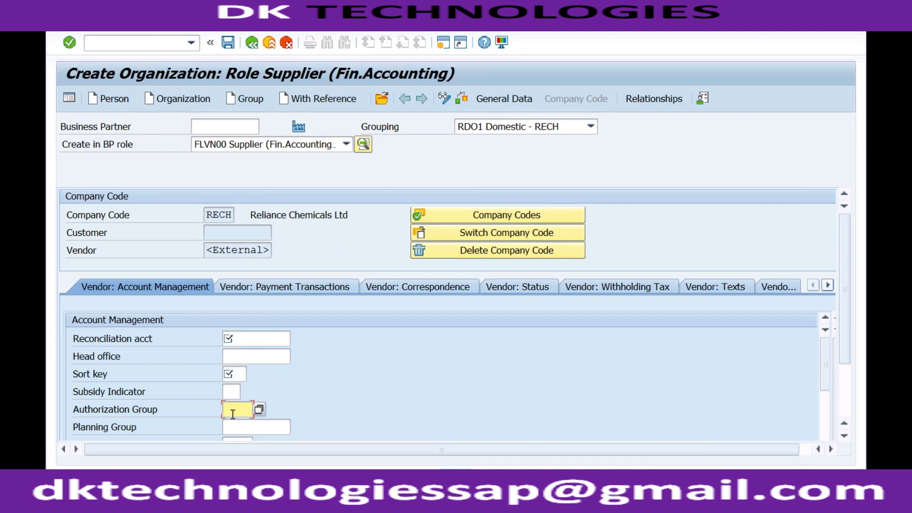
left_click(241, 339)
key("Down")
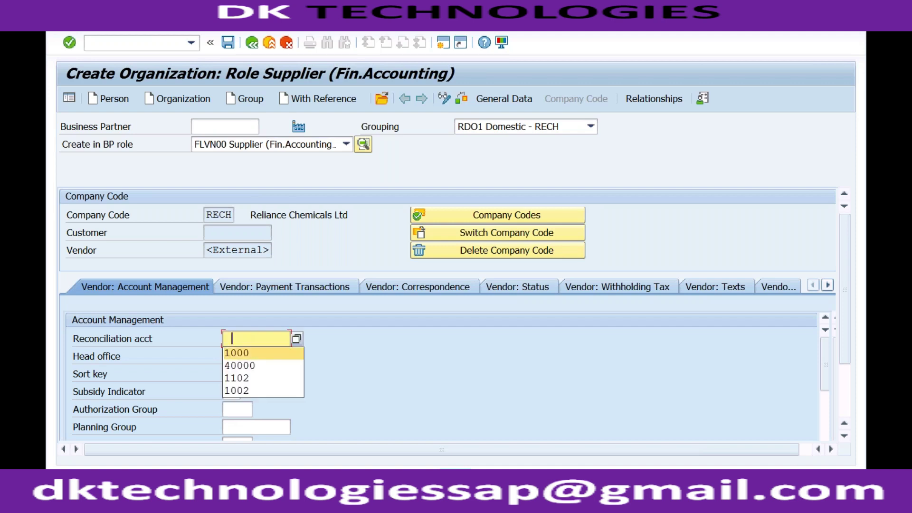
key("Return")
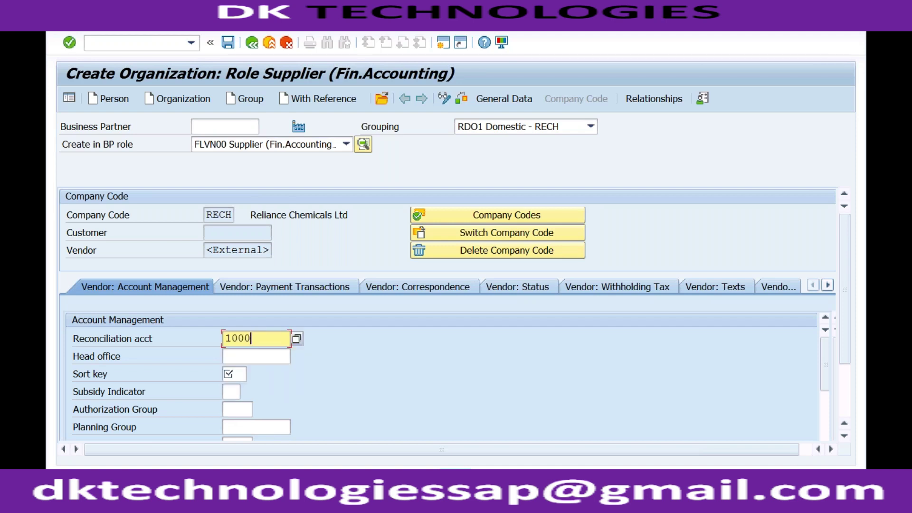
left_click(232, 373)
key("Down")
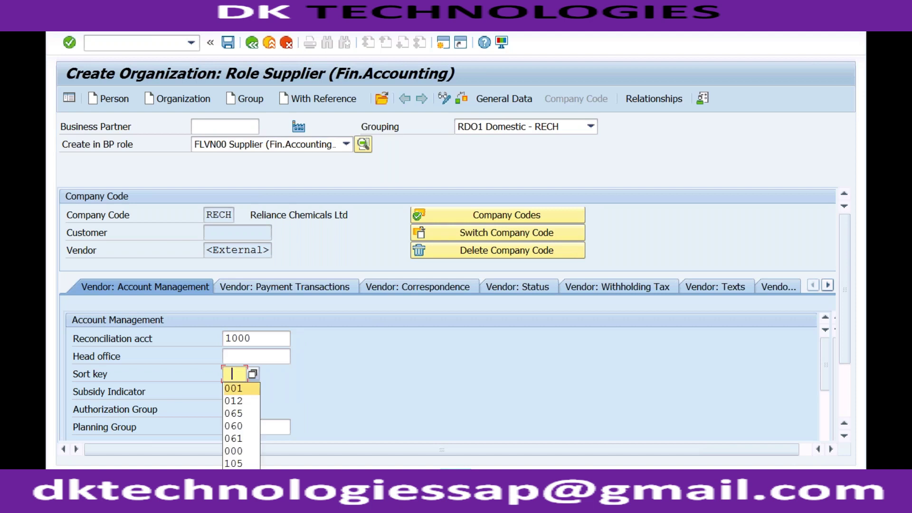
key("Return")
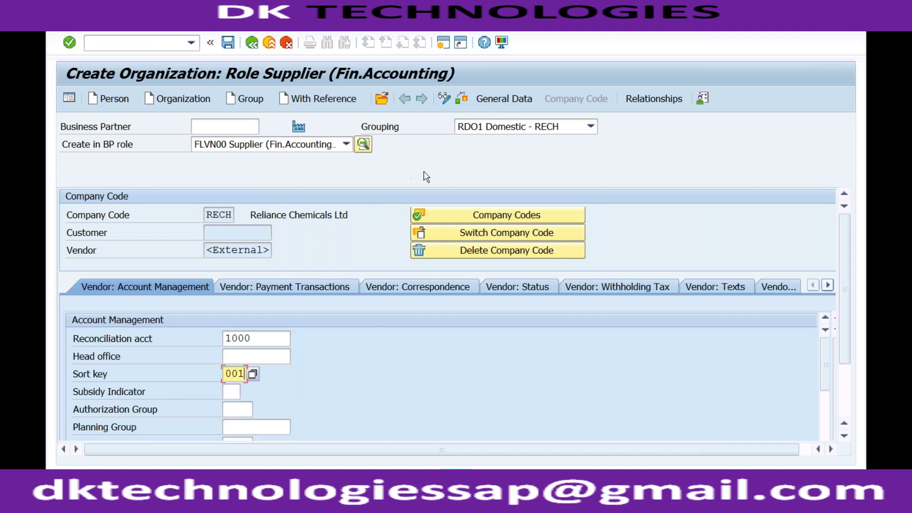
left_click(230, 48)
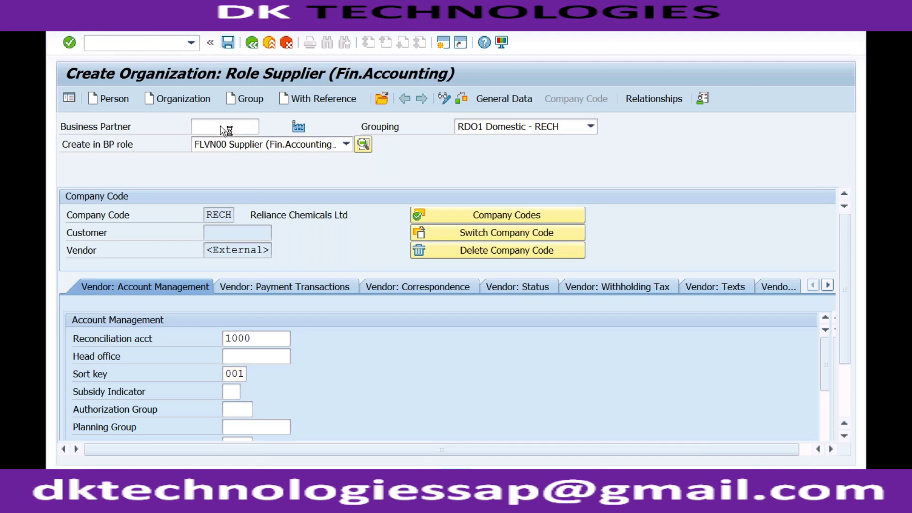
- Compare the saved vendor number in the company code data with the business partner number
left_click_drag(208, 250, 270, 251)
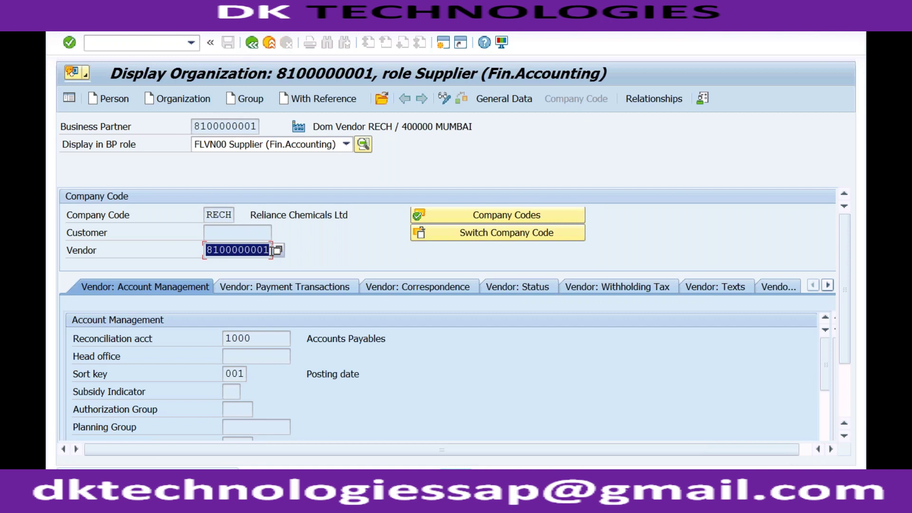
left_click_drag(194, 126, 256, 126)
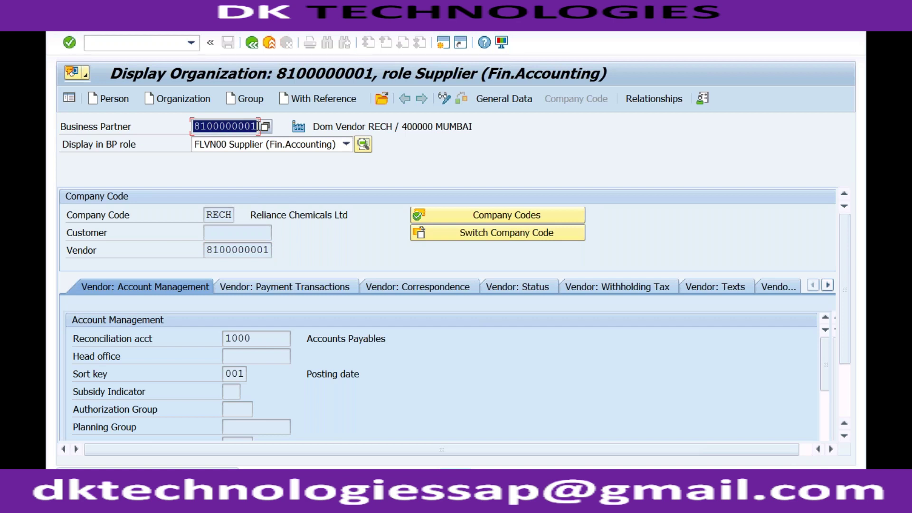
left_click(231, 126)
left_click(240, 249)
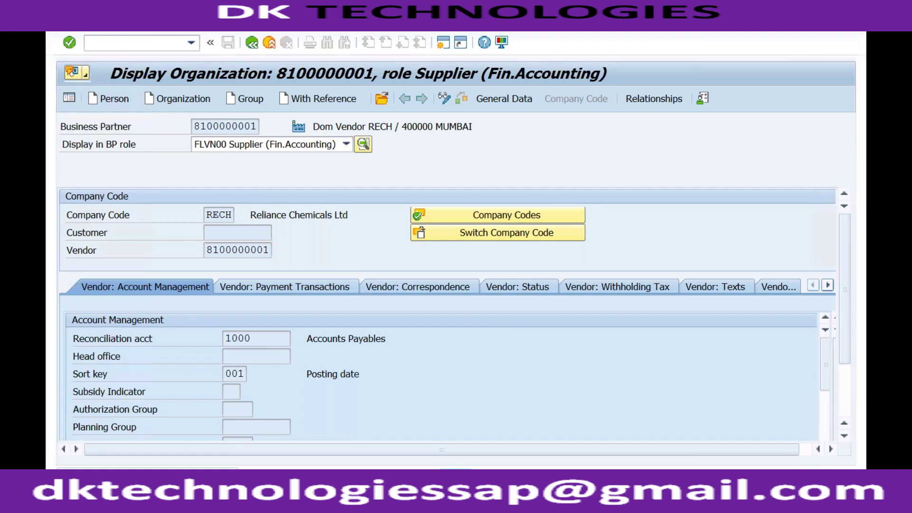
- Switch to the text editor and replace all the company code notes with the heading "Segments in Vendor Master:"
key("alt+Tab")
left_click_drag(224, 218, 50, 30)
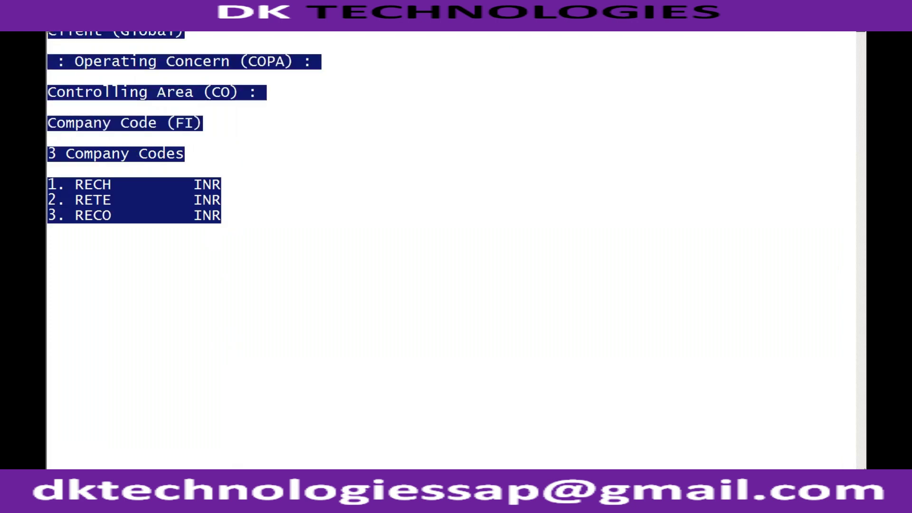
type("Segments ")
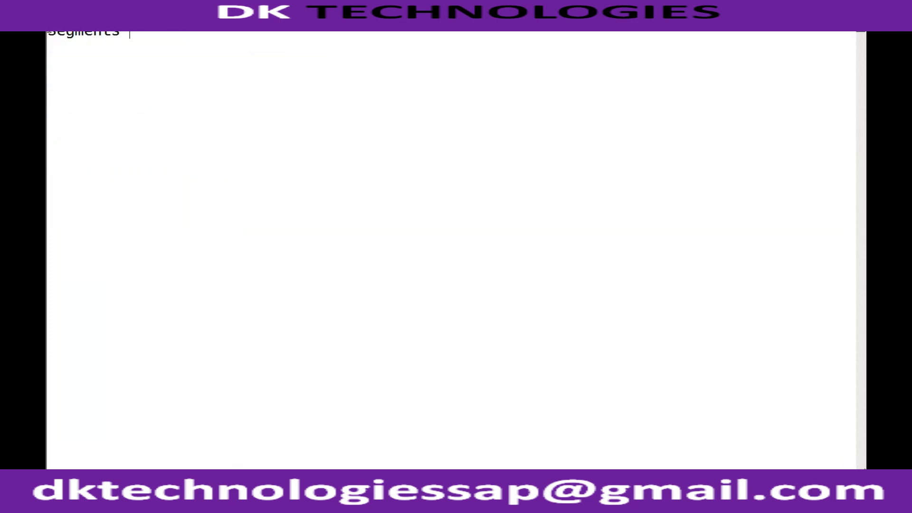
type("in Vendor Master")
key("Return")
key("Return")
- List "1. General - Name & Address" under the heading and start the second item with "2. Company"
type("1. General")
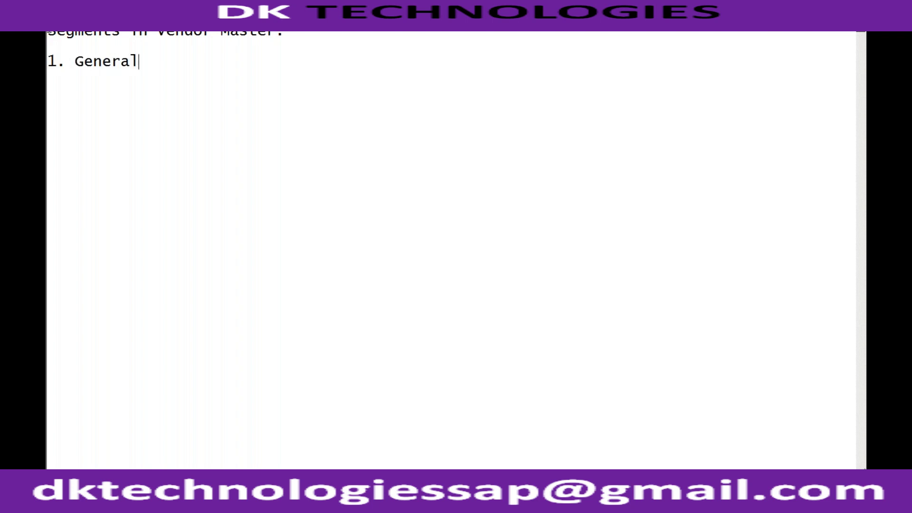
type(" - Name & Address")
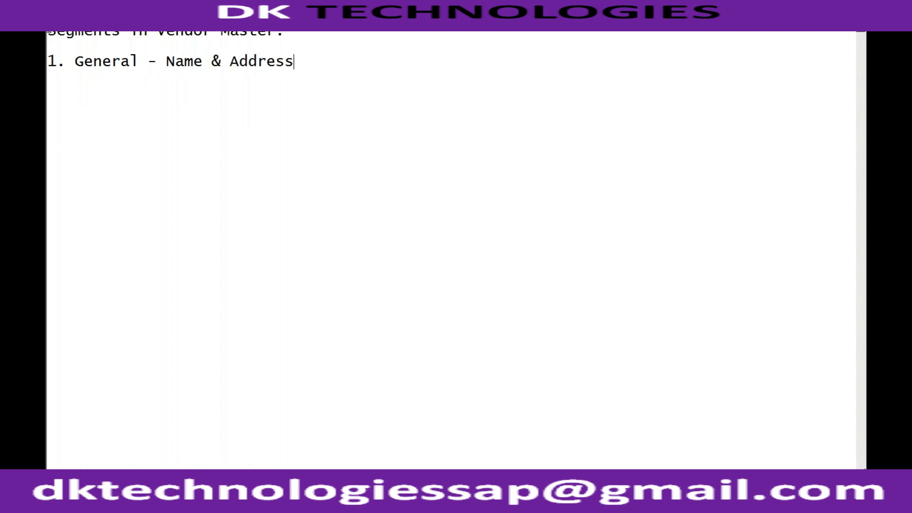
key("Return")
type("2. Company")
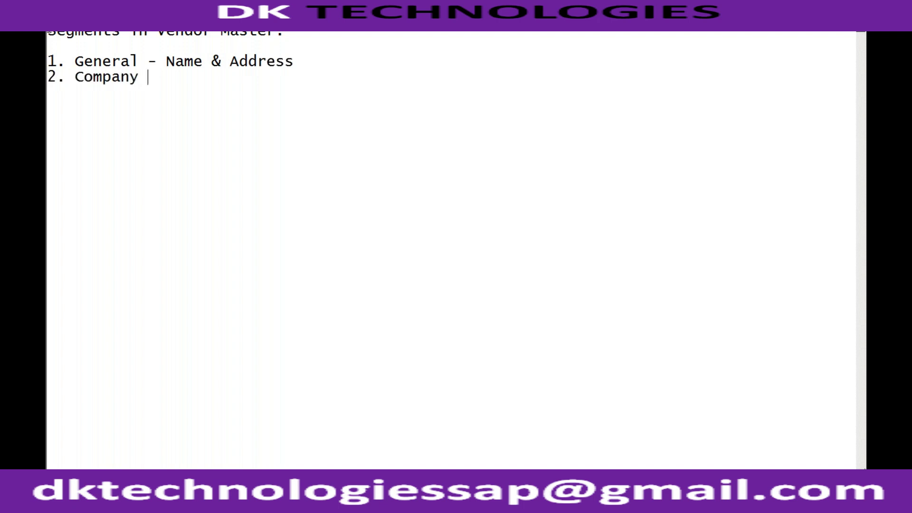